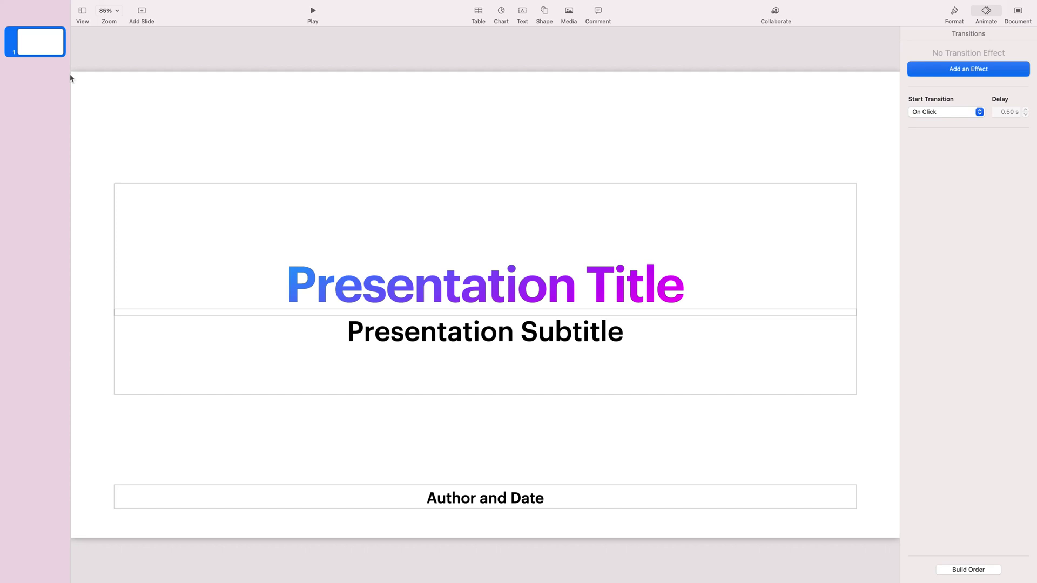
- Add a blank second slide and insert a text box on it
{"action": "left_click", "coordinate": [140, 13]}
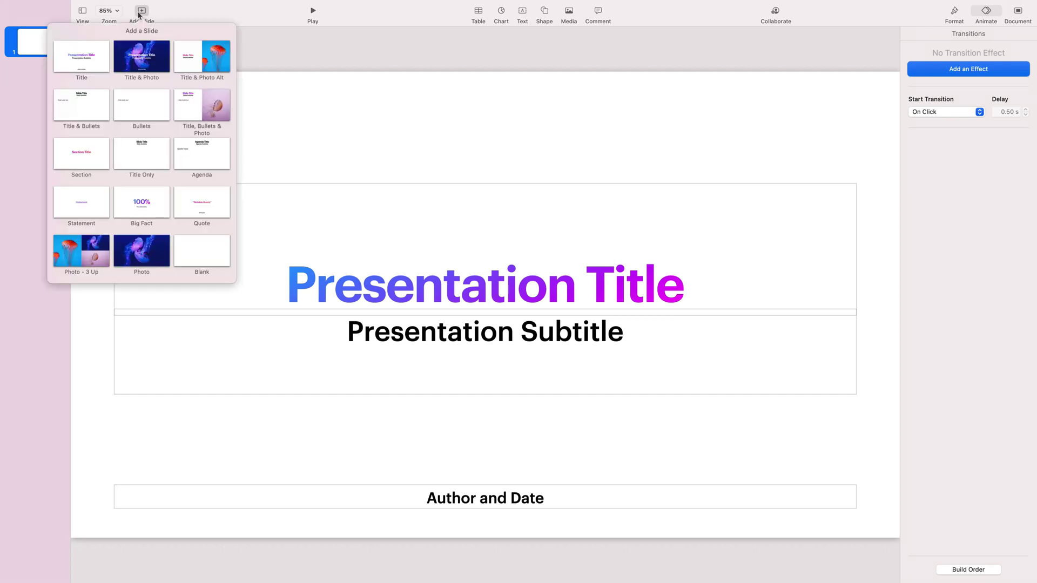
{"action": "left_click", "coordinate": [212, 254]}
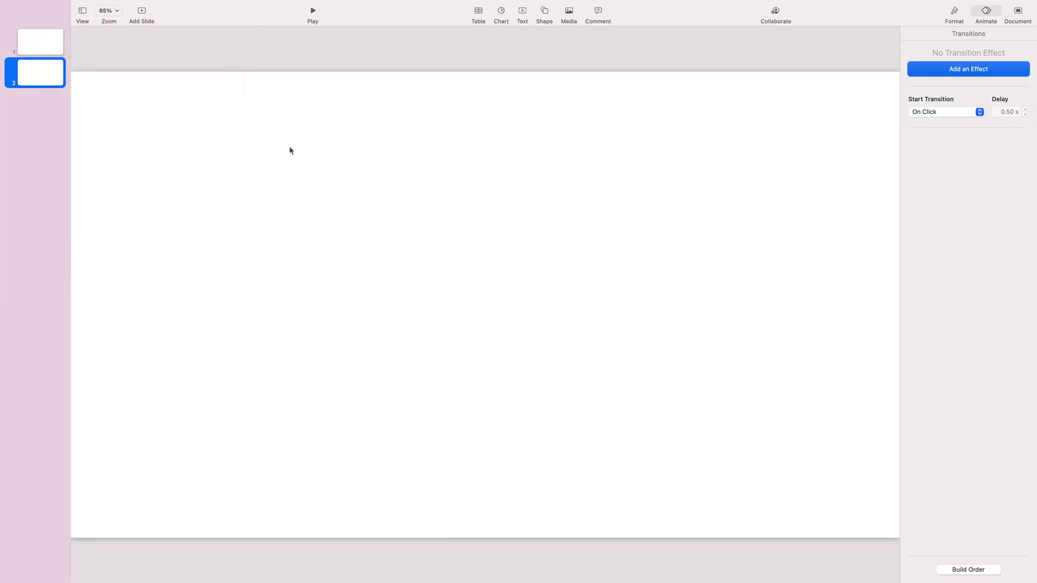
{"action": "left_click", "coordinate": [522, 11]}
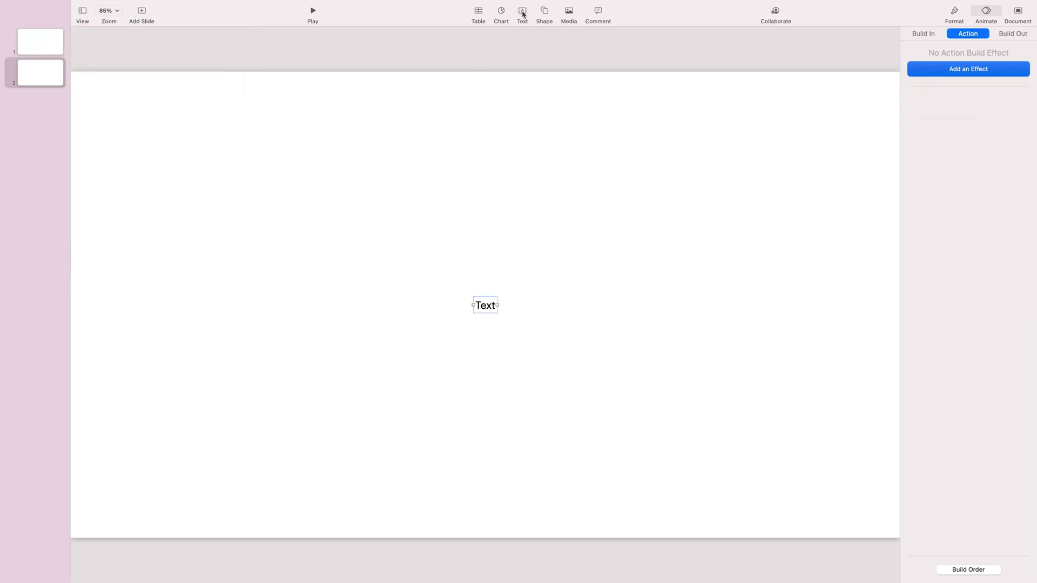
{"action": "double_click", "coordinate": [480, 304]}
- Enter 'I'm from Europe.' in the text box, capitalising Europe, and select the sentence
{"action": "type", "text": "I'm from europe."}
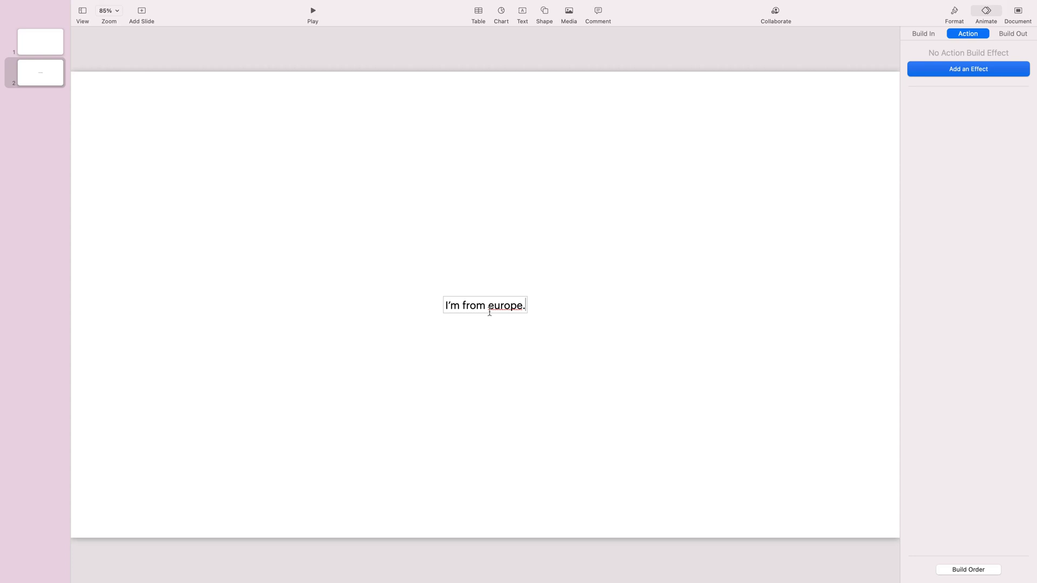
{"action": "left_click", "coordinate": [489, 306]}
{"action": "type", "text": "E"}
{"action": "left_click_drag", "start_coordinate": [521, 305], "coordinate": [402, 301]}
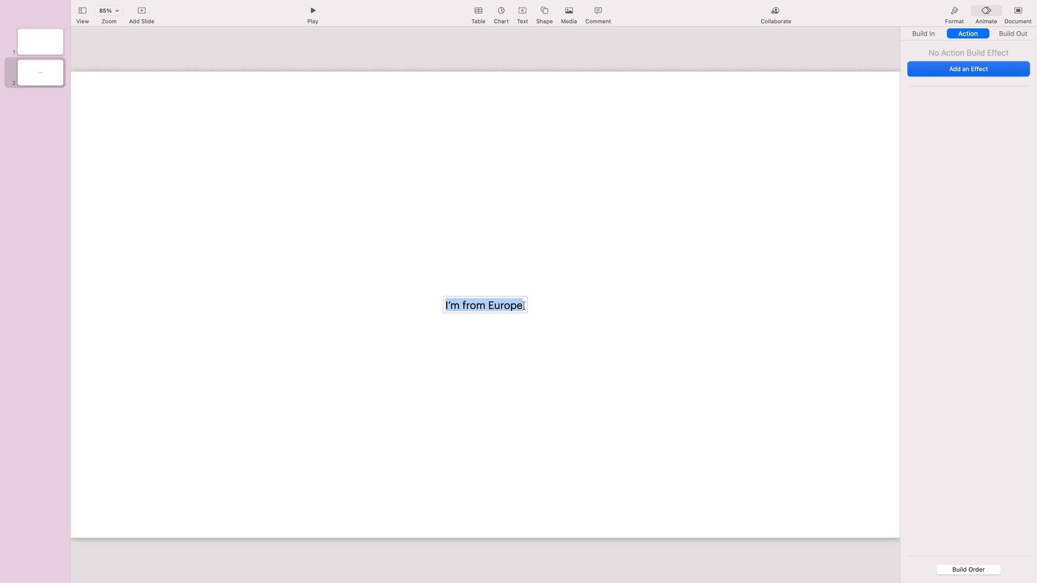
{"action": "left_click_drag", "start_coordinate": [526, 306], "coordinate": [432, 301]}
- Enlarge the statement's font size to 68 pt
{"action": "left_click", "coordinate": [957, 16]}
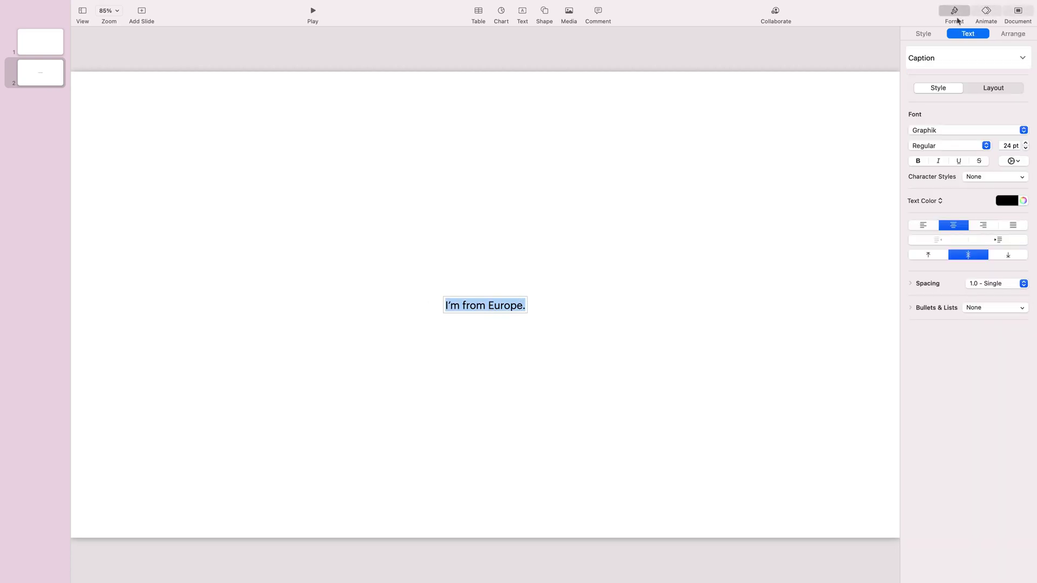
{"action": "left_click", "coordinate": [1025, 143]}
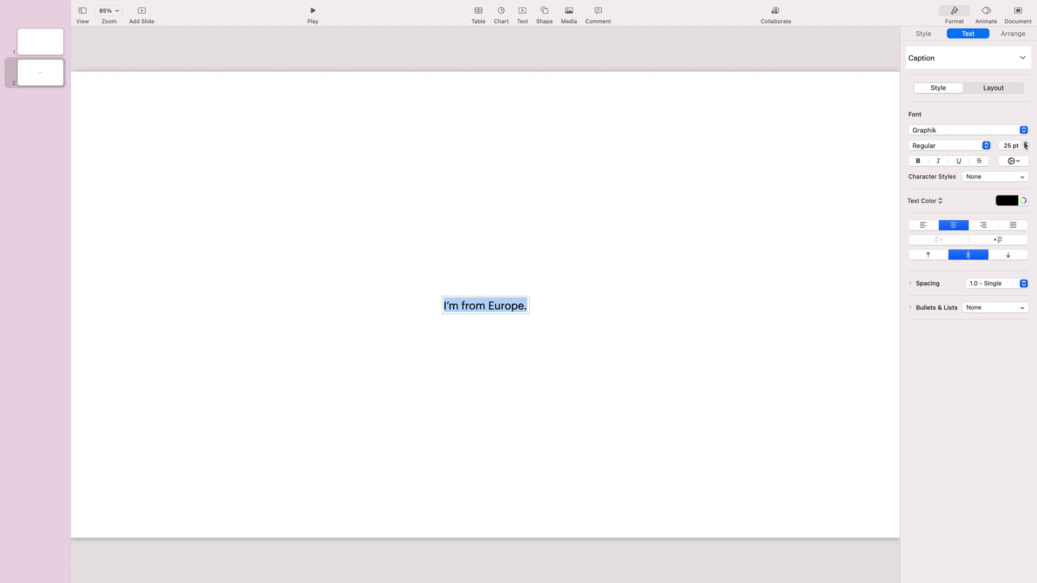
{"action": "left_click", "coordinate": [1025, 143]}
{"action": "left_click", "coordinate": [1025, 144]}
{"action": "left_click", "coordinate": [1025, 143]}
{"action": "left_click", "coordinate": [1025, 143]}
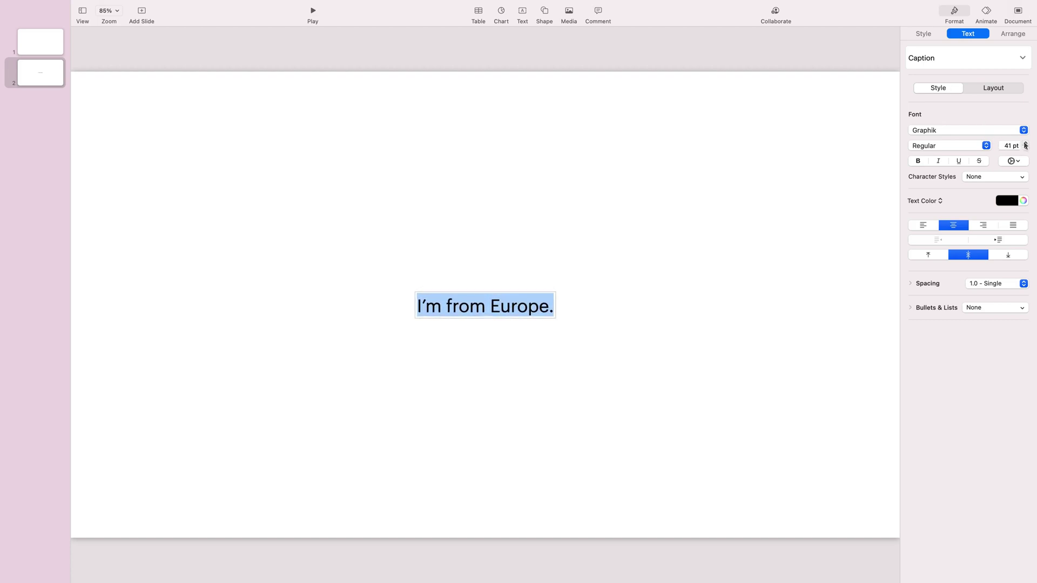
{"action": "left_click", "coordinate": [1025, 143]}
{"action": "left_click", "coordinate": [1025, 143]}
{"action": "left_click", "coordinate": [1025, 143]}
{"action": "left_click", "coordinate": [1025, 143]}
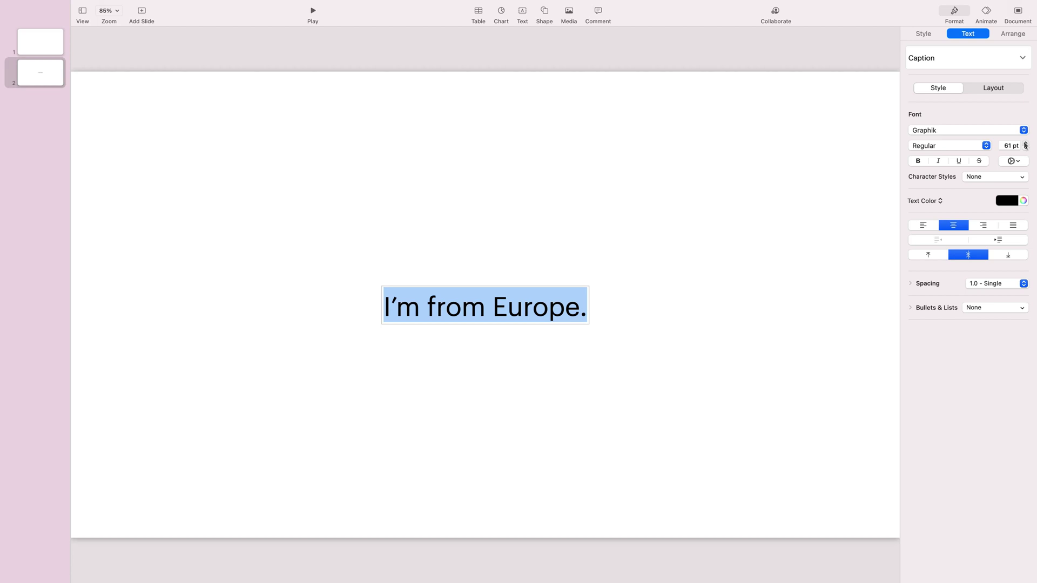
{"action": "left_click", "coordinate": [1025, 144]}
{"action": "left_click", "coordinate": [1025, 143]}
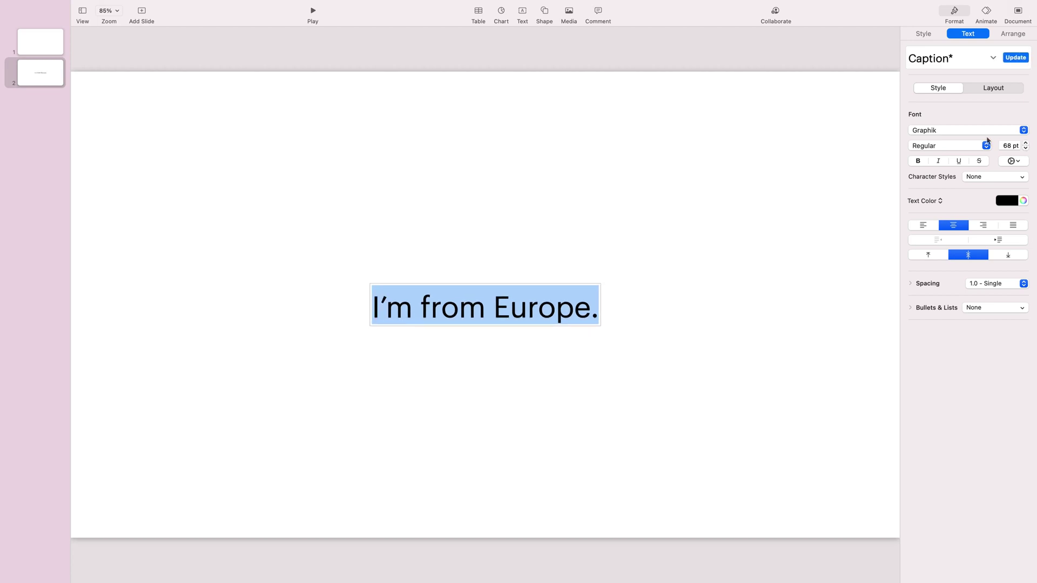
- Keep Graphik as the font and colour the statement dark navy
{"action": "left_click", "coordinate": [1024, 131]}
{"action": "left_click", "coordinate": [1011, 134]}
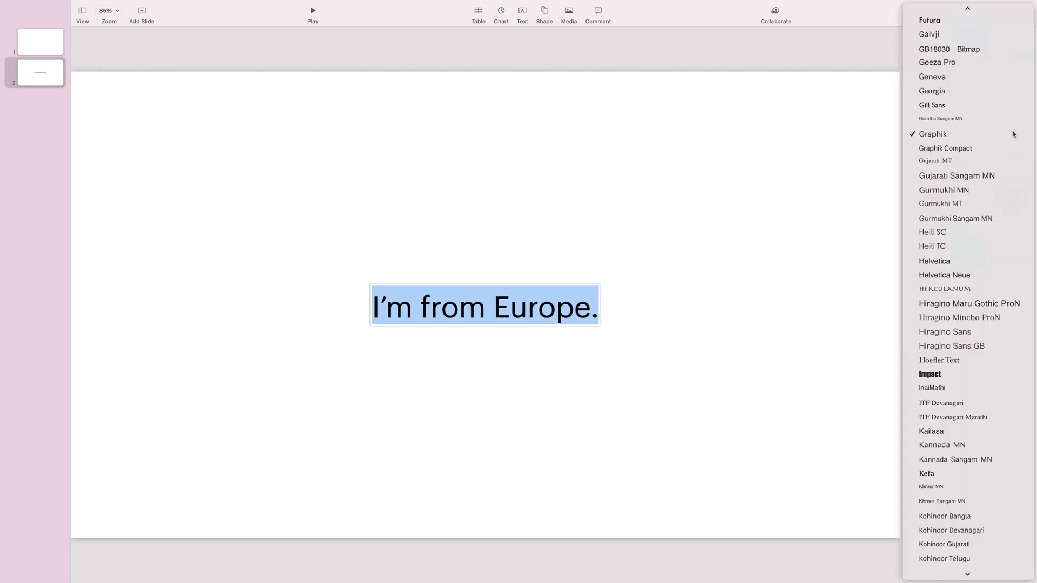
{"action": "left_click", "coordinate": [1009, 201]}
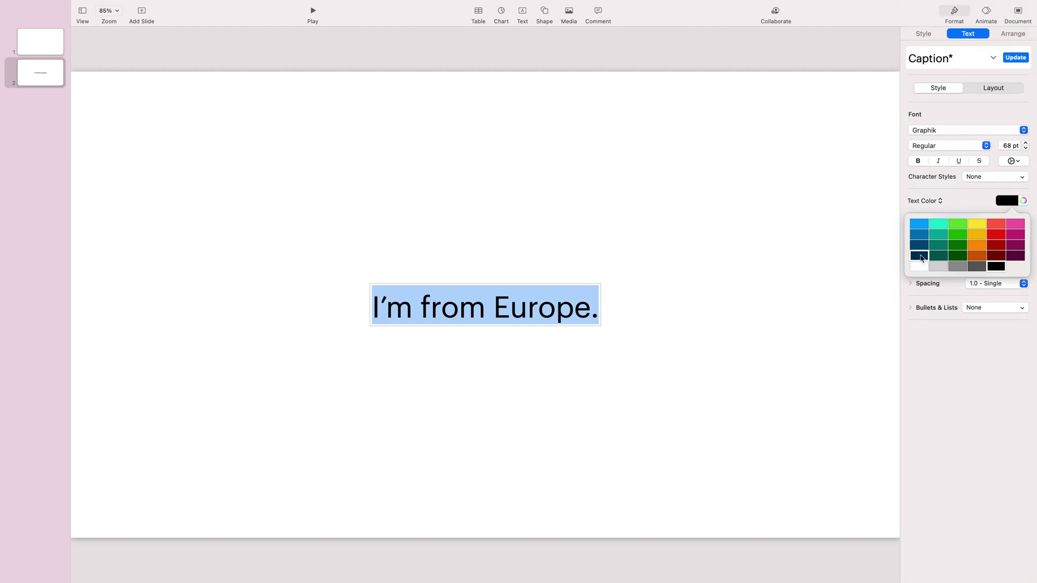
{"action": "left_click", "coordinate": [918, 255]}
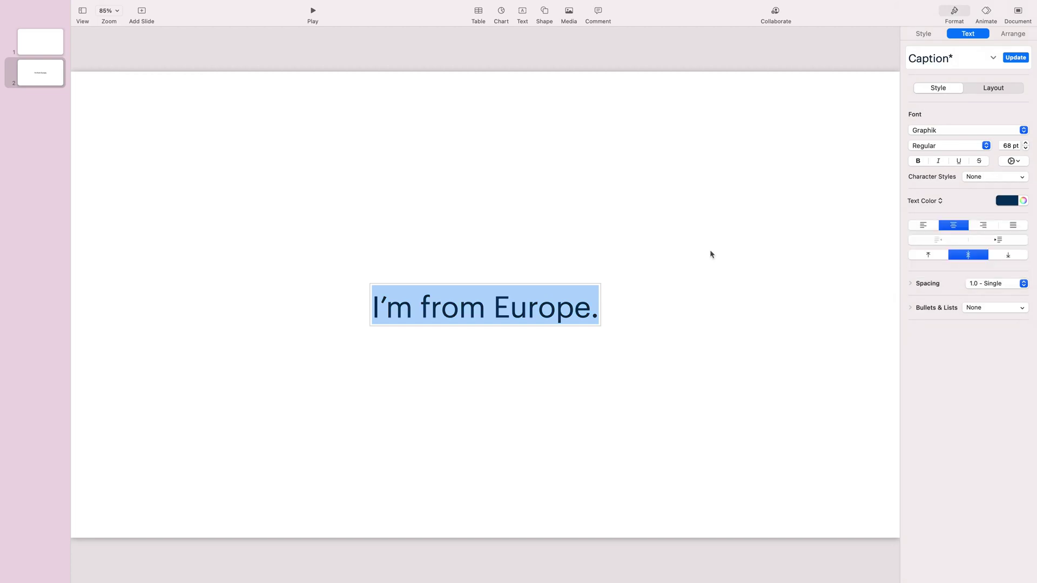
- Move the statement's text box up near the top of the slide
{"action": "left_click", "coordinate": [622, 296]}
{"action": "left_click", "coordinate": [565, 319]}
{"action": "left_click_drag", "start_coordinate": [567, 319], "coordinate": [574, 148]}
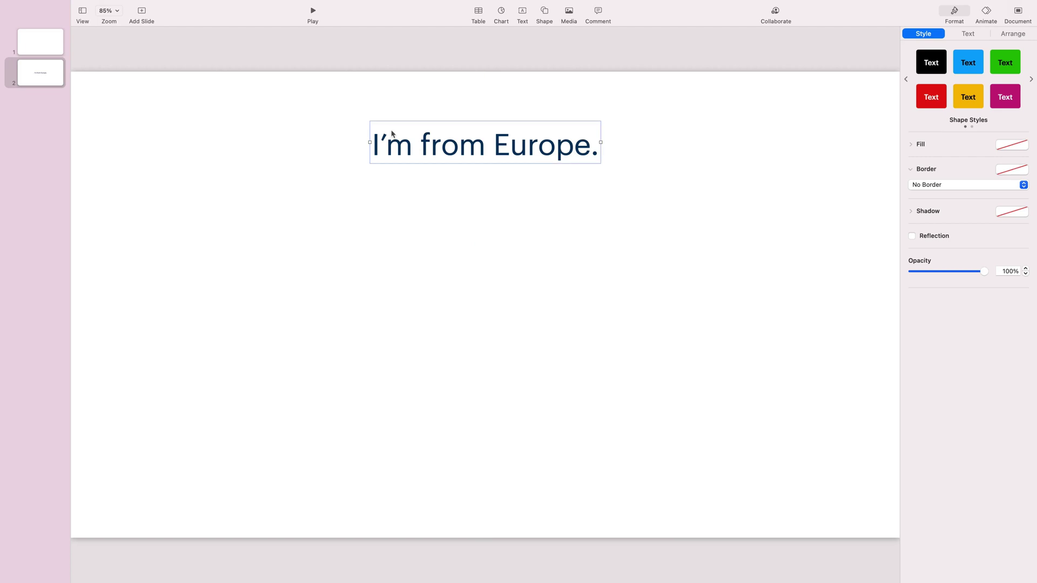
{"action": "left_click", "coordinate": [675, 173]}
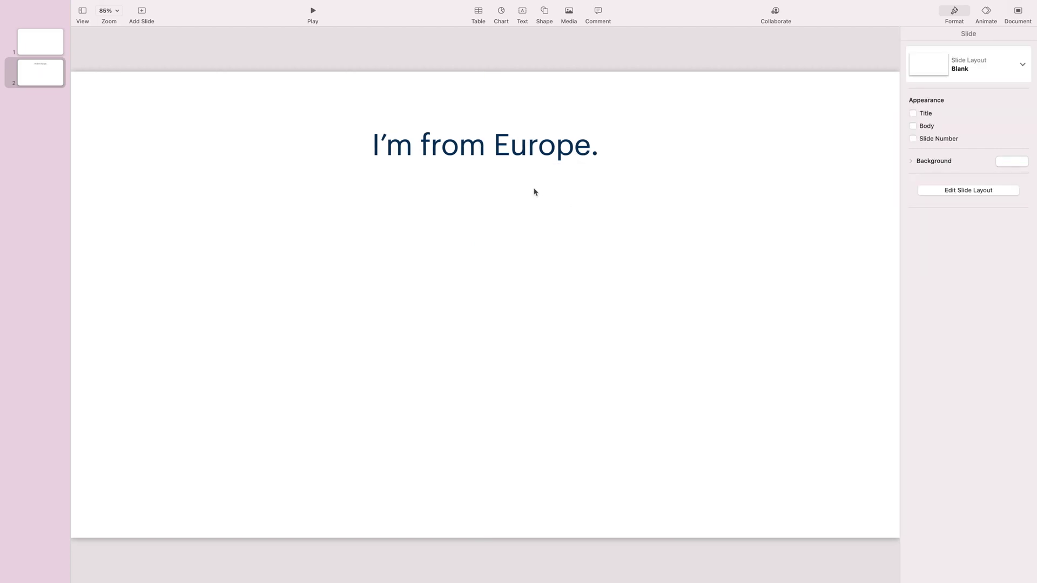
- Insert a rounded square, stretch it into a wide rectangle on the left, and fill it bright green
{"action": "left_click", "coordinate": [546, 14]}
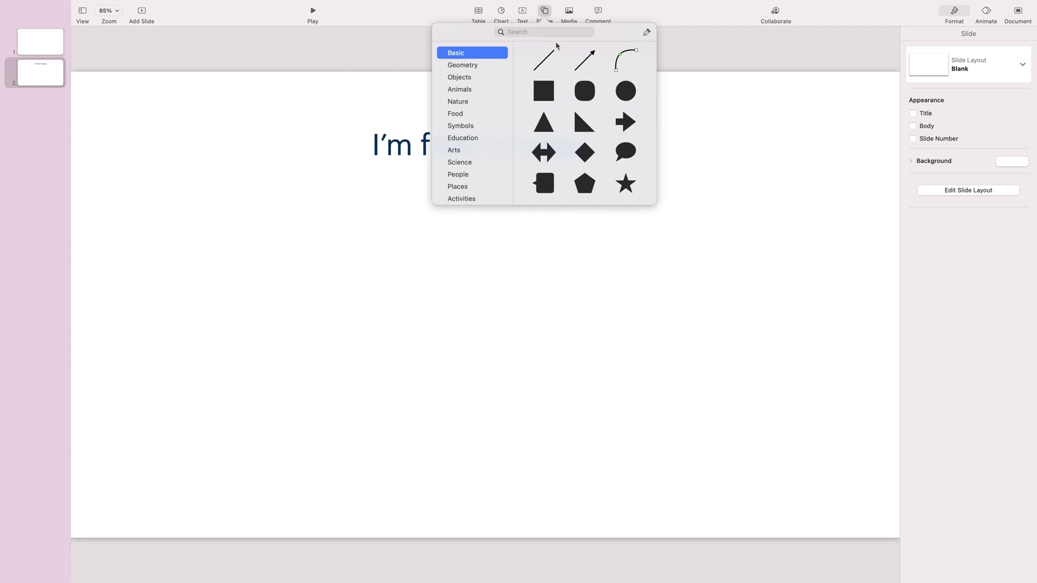
{"action": "left_click", "coordinate": [586, 91]}
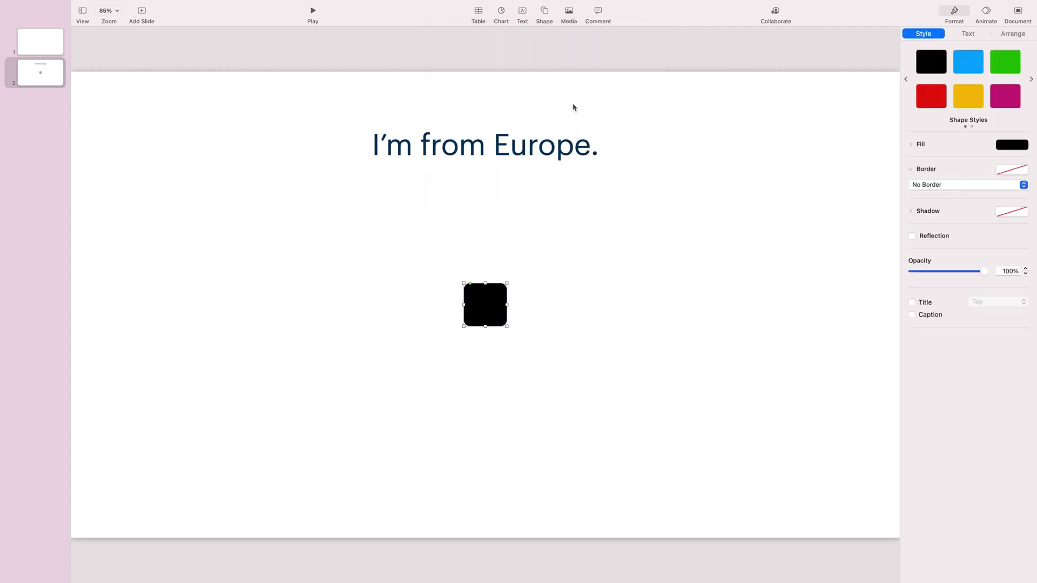
{"action": "left_click_drag", "start_coordinate": [506, 304], "coordinate": [706, 370]}
{"action": "left_click_drag", "start_coordinate": [599, 341], "coordinate": [324, 338]}
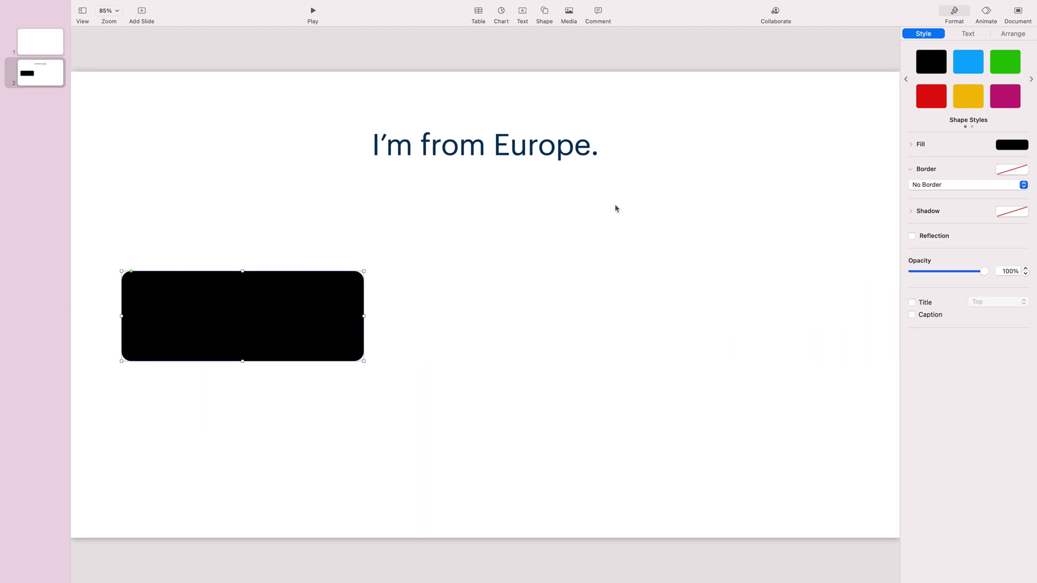
{"action": "left_click", "coordinate": [1019, 145]}
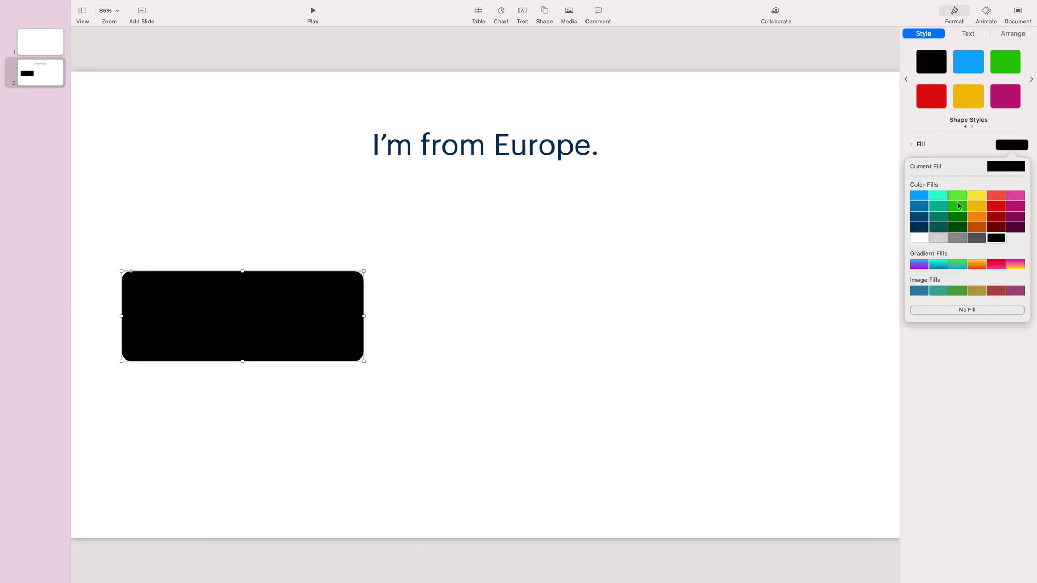
{"action": "left_click", "coordinate": [962, 200]}
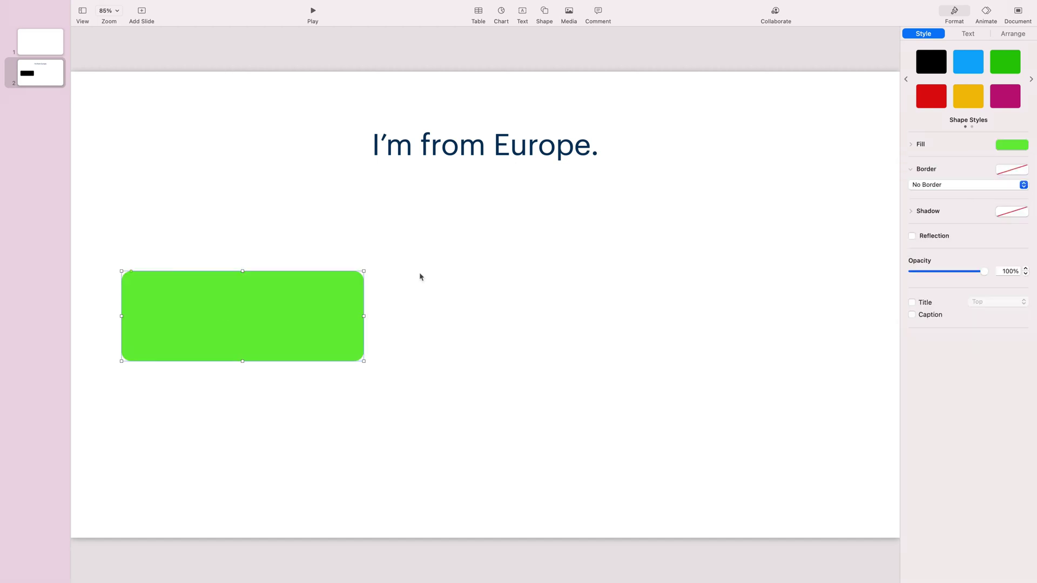
- Write 'True' inside the green rectangle and select the word
{"action": "left_click", "coordinate": [238, 319]}
{"action": "type", "text": "True"}
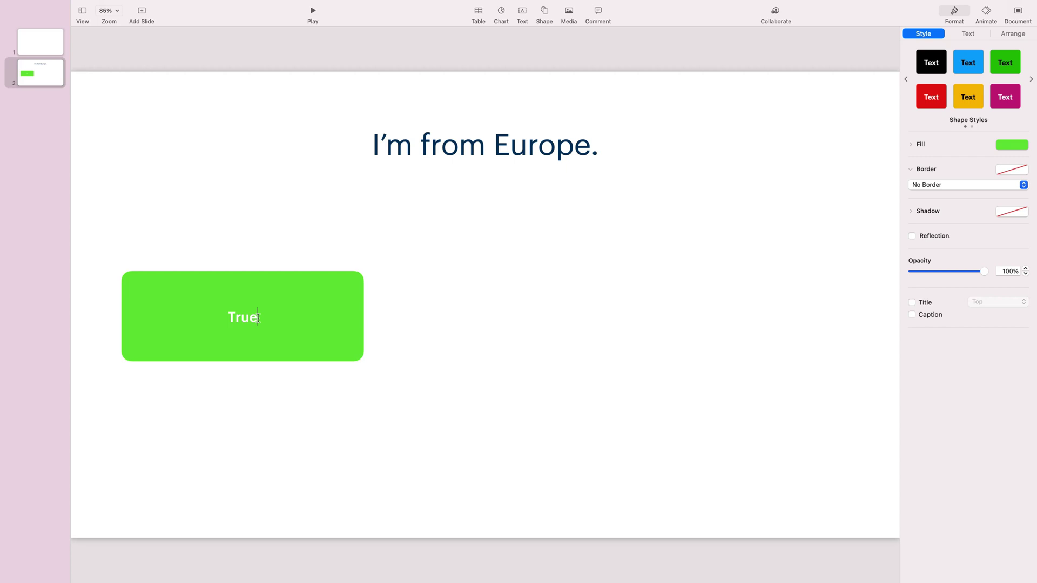
{"action": "left_click_drag", "start_coordinate": [258, 318], "coordinate": [221, 319]}
- Enlarge the True label's font to 76 pt
{"action": "left_click", "coordinate": [968, 34]}
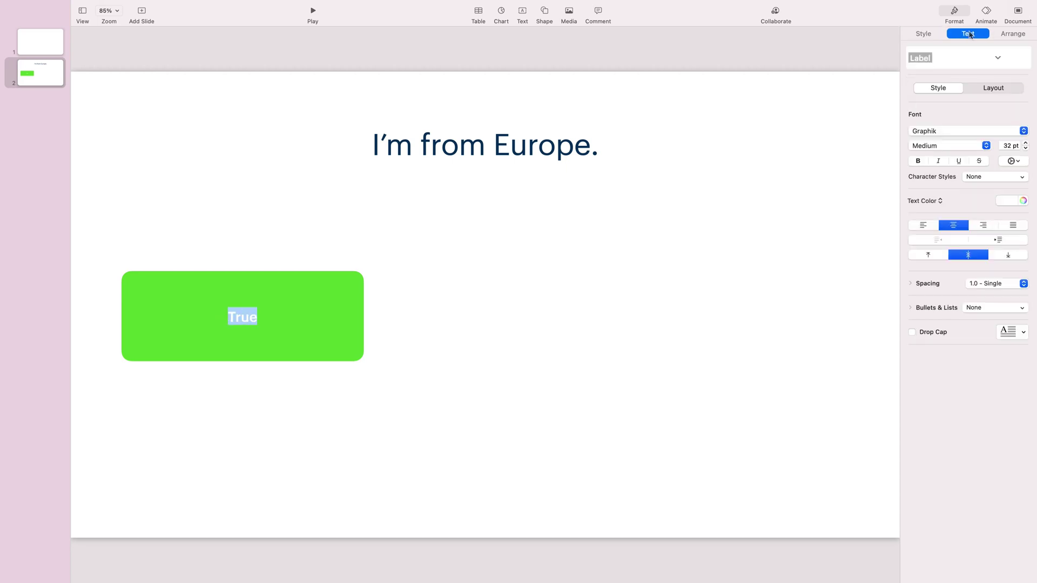
{"action": "left_click", "coordinate": [1026, 143]}
{"action": "left_click", "coordinate": [1026, 143]}
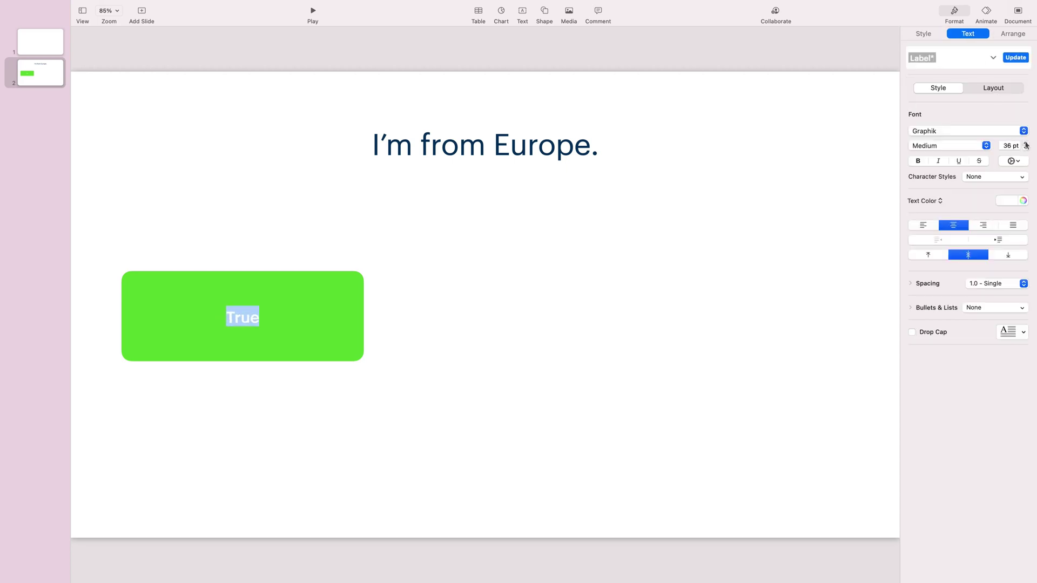
{"action": "left_click", "coordinate": [1026, 143]}
{"action": "left_click", "coordinate": [1026, 143]}
{"action": "left_click", "coordinate": [1026, 143]}
{"action": "left_click", "coordinate": [1026, 143]}
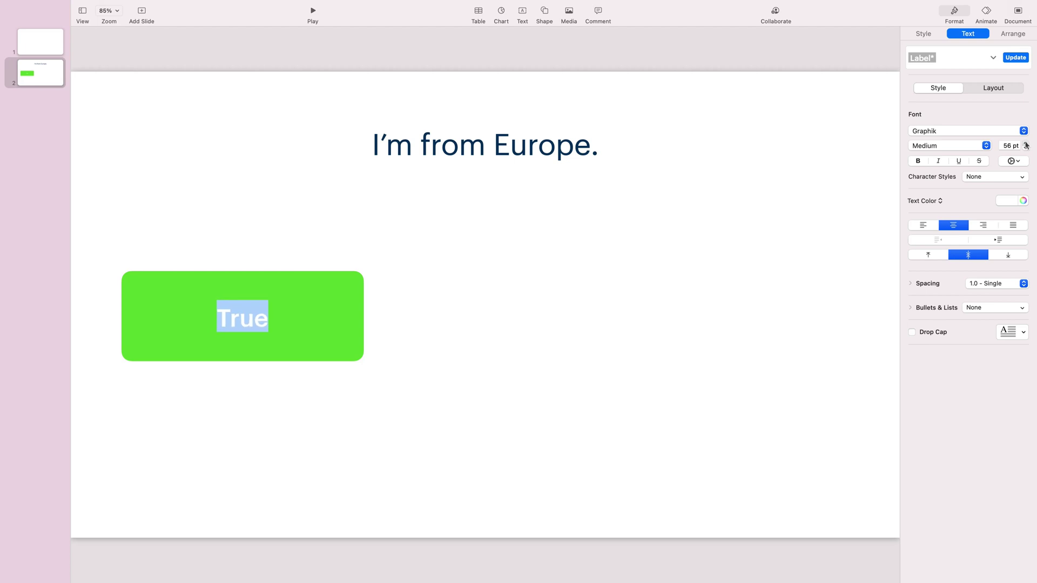
{"action": "left_click", "coordinate": [1026, 144]}
{"action": "left_click", "coordinate": [1026, 144]}
{"action": "left_click", "coordinate": [1026, 144]}
{"action": "left_click", "coordinate": [1026, 144]}
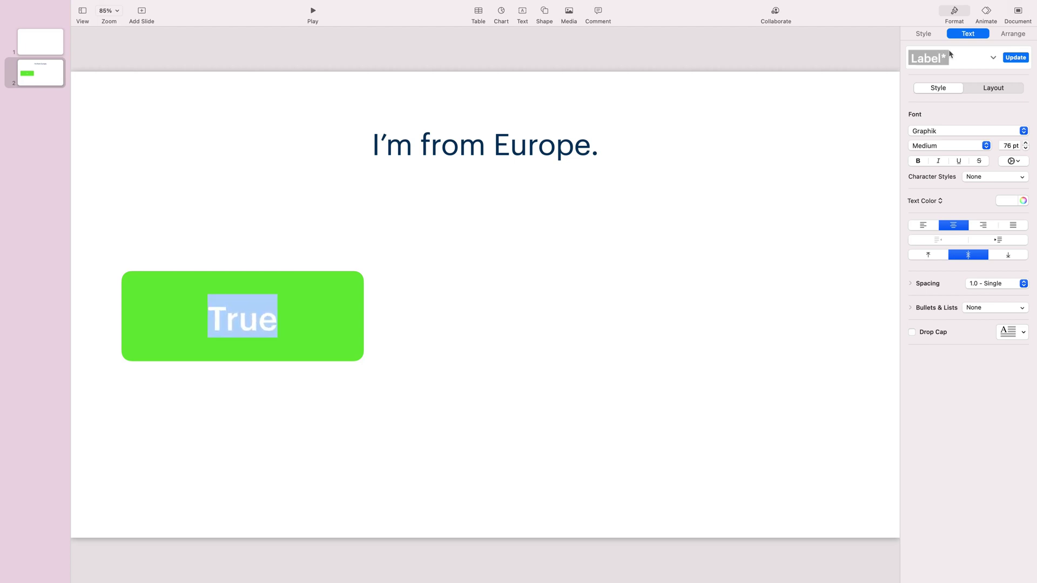
{"action": "left_click", "coordinate": [924, 34]}
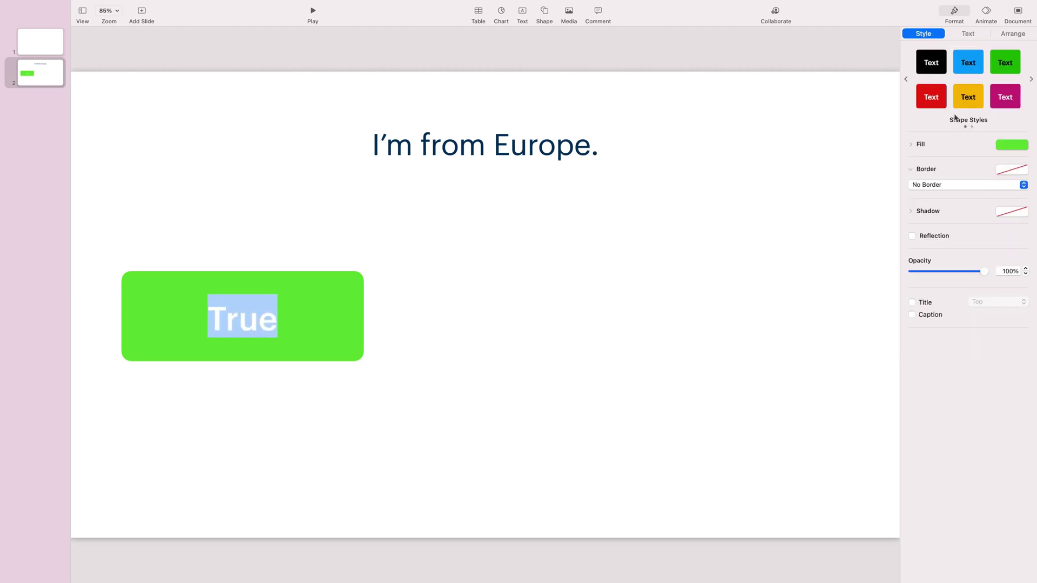
- Set the True button's shadow to Curved Shadow after trying Drop and Contact shadows
{"action": "left_click", "coordinate": [1016, 148]}
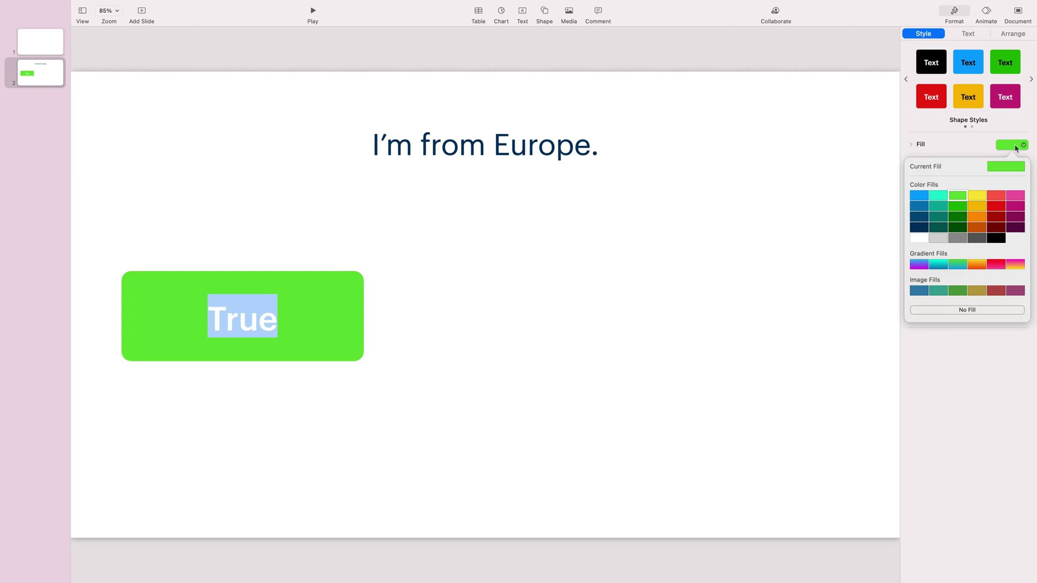
{"action": "left_click", "coordinate": [1011, 126]}
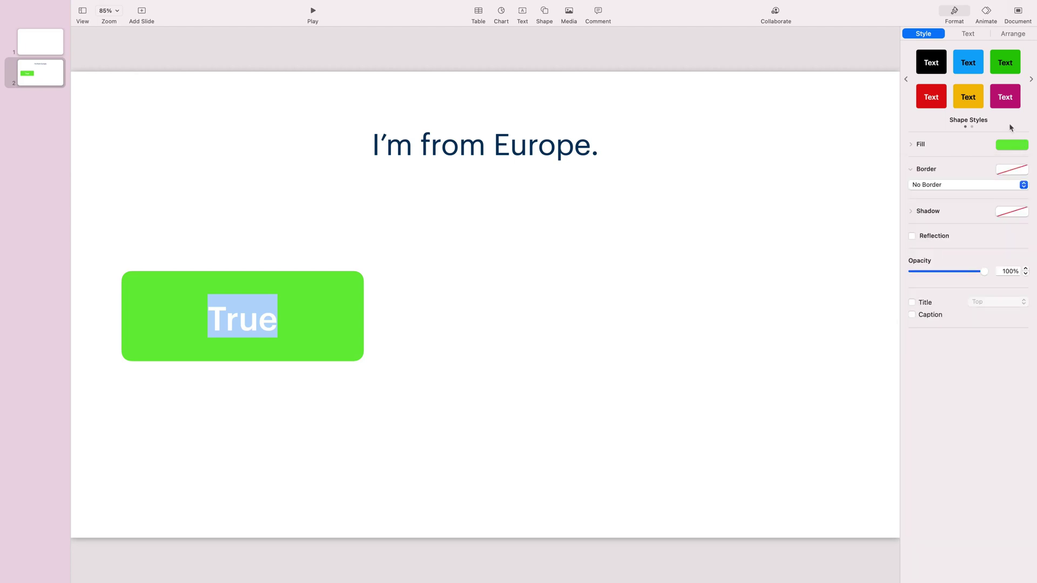
{"action": "left_click", "coordinate": [920, 212]}
{"action": "left_click", "coordinate": [954, 230]}
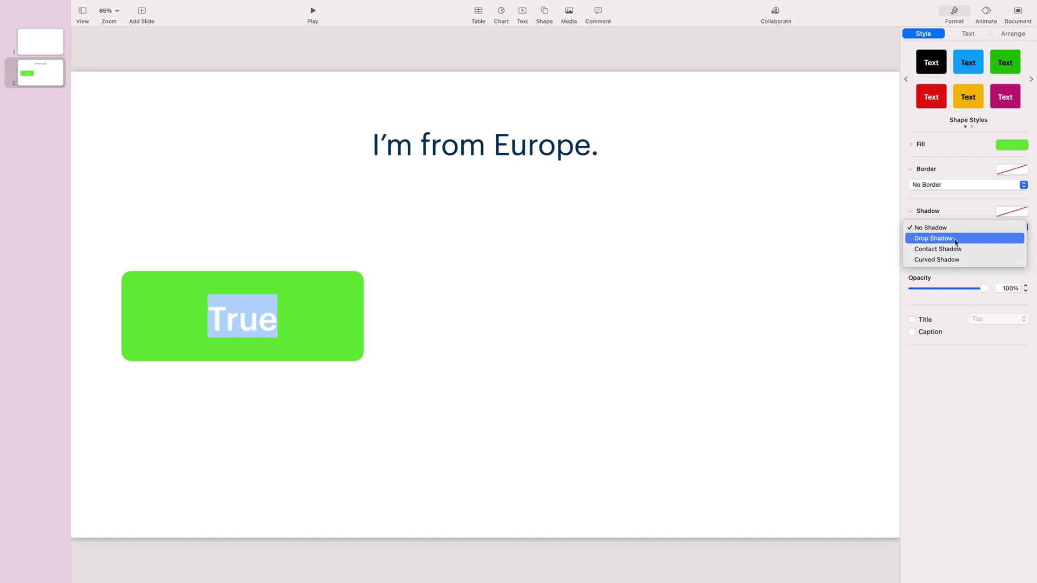
{"action": "left_click", "coordinate": [956, 240]}
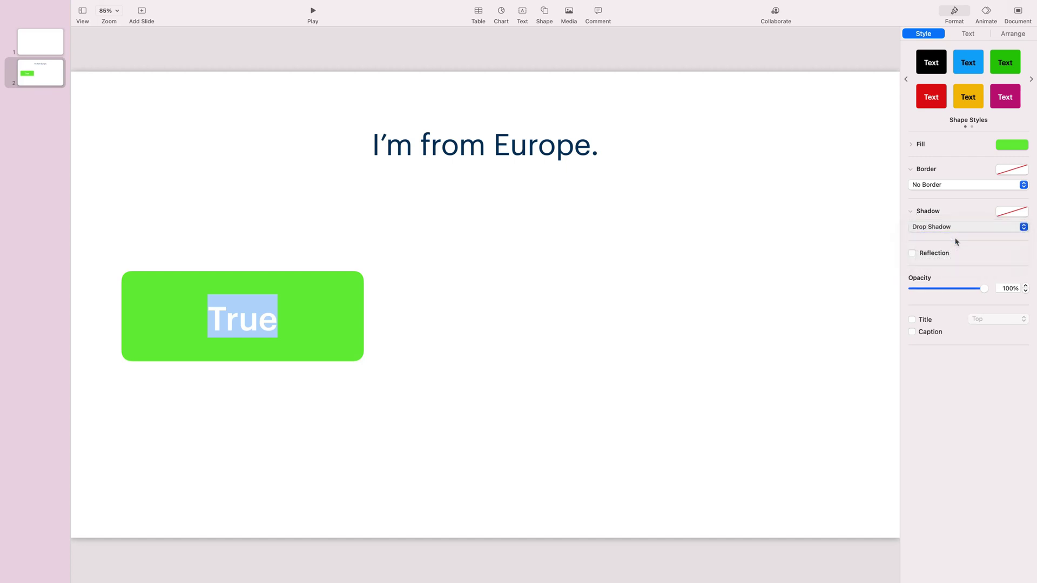
{"action": "left_click", "coordinate": [978, 228]}
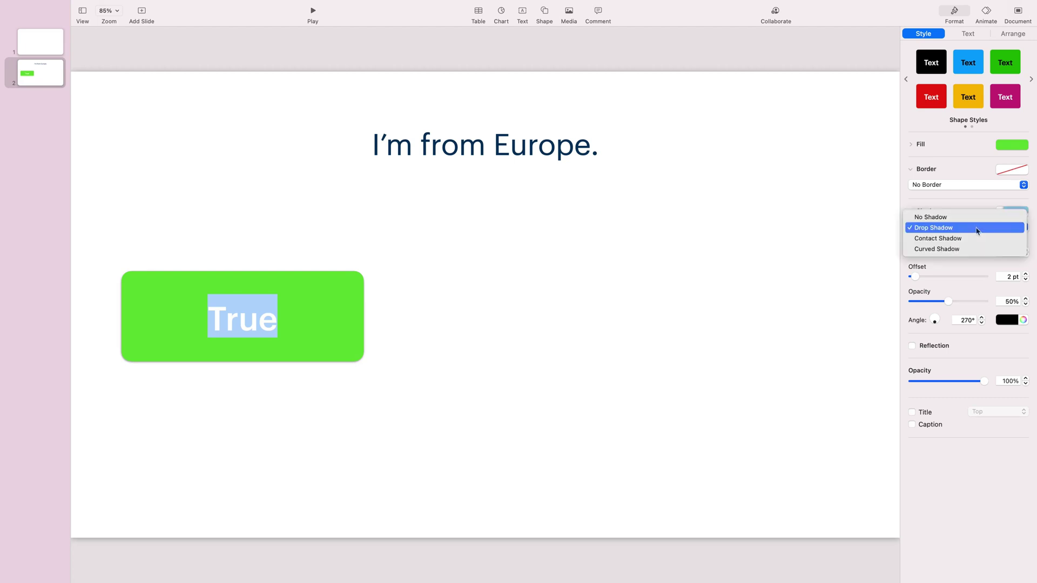
{"action": "left_click", "coordinate": [972, 238]}
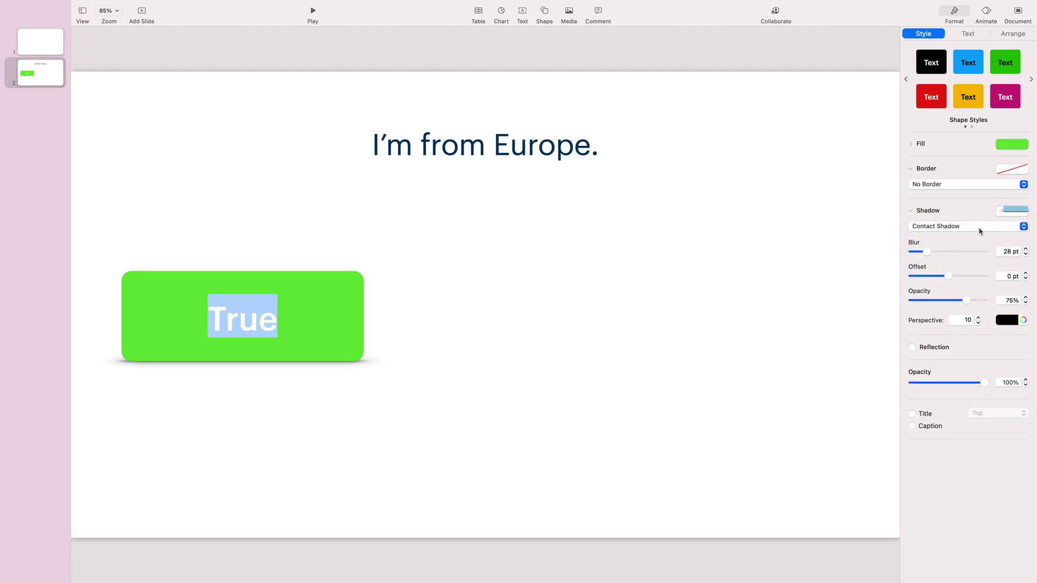
{"action": "left_click", "coordinate": [978, 230]}
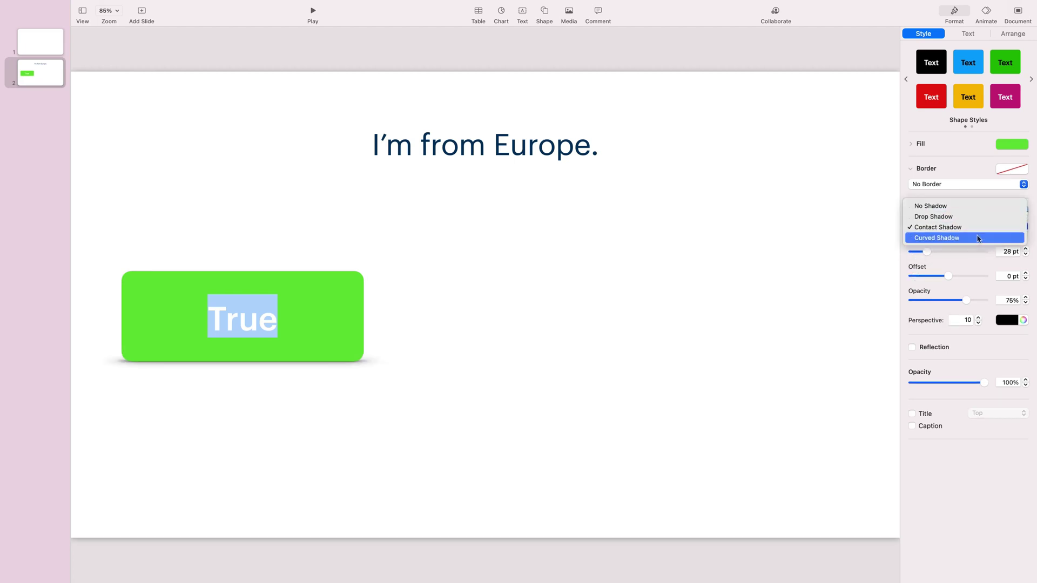
{"action": "left_click", "coordinate": [978, 237]}
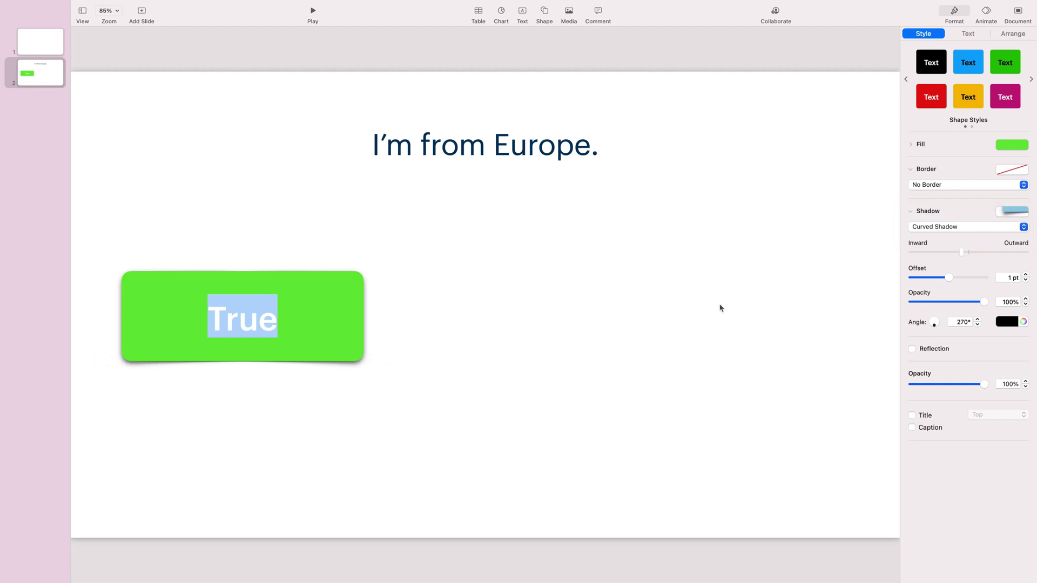
{"action": "left_click", "coordinate": [693, 297]}
- Move the True button slightly down and to the right
{"action": "left_click", "coordinate": [351, 303]}
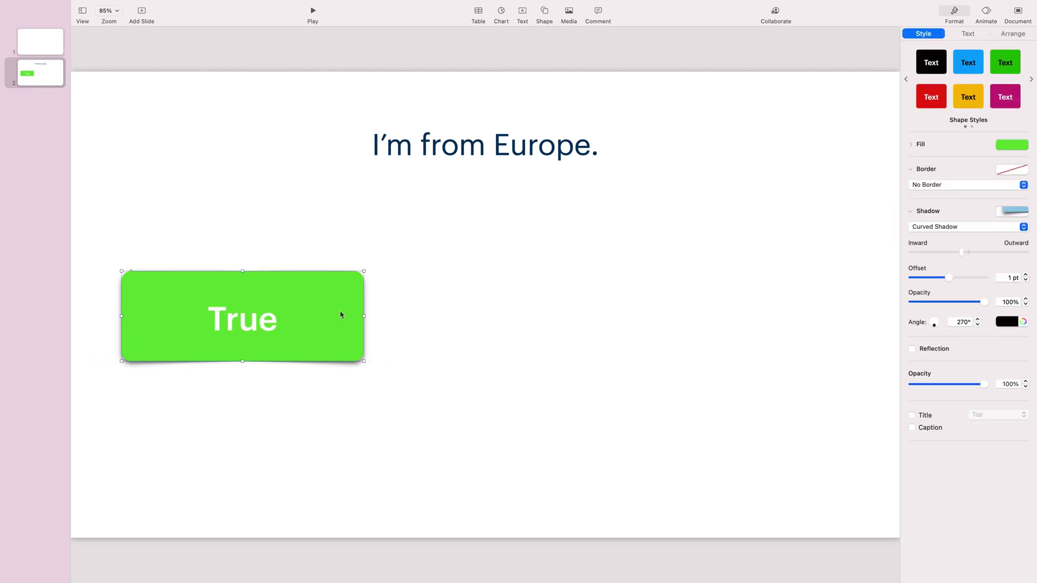
{"action": "left_click_drag", "start_coordinate": [344, 341], "coordinate": [382, 368]}
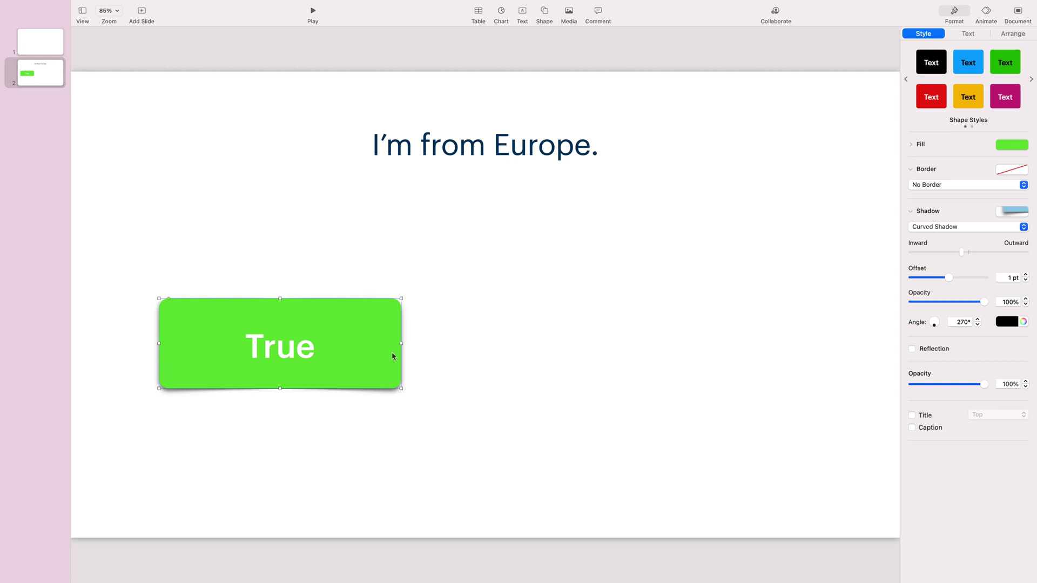
{"action": "left_click", "coordinate": [472, 326]}
{"action": "left_click", "coordinate": [397, 347]}
- Duplicate the True button, place the copy to its right, and relabel it 'False'
{"action": "right_click", "coordinate": [363, 313]}
{"action": "left_click", "coordinate": [385, 406]}
{"action": "left_click_drag", "start_coordinate": [235, 354], "coordinate": [531, 350]}
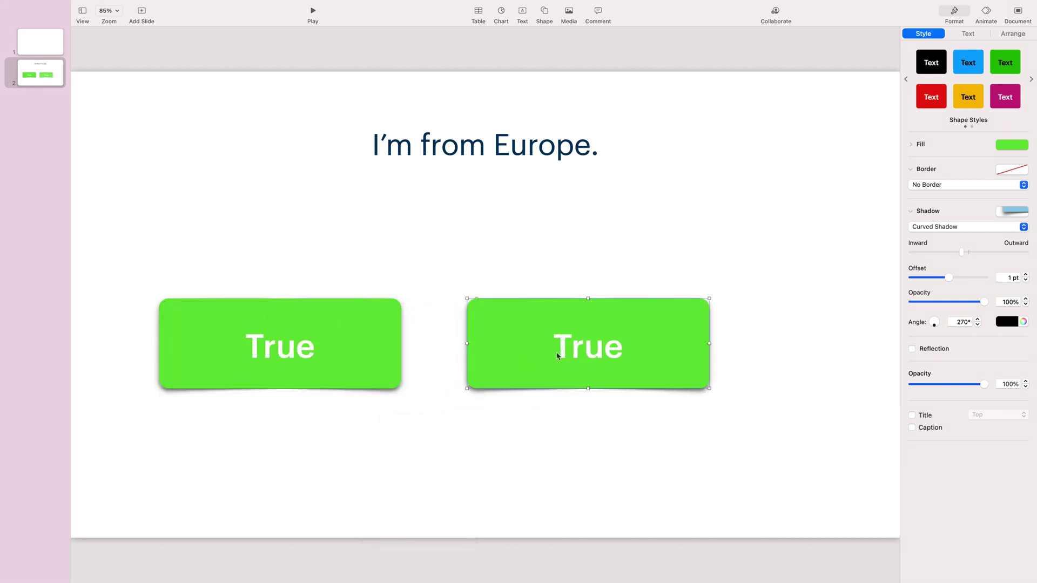
{"action": "double_click", "coordinate": [557, 357]}
{"action": "type", "text": "False"}
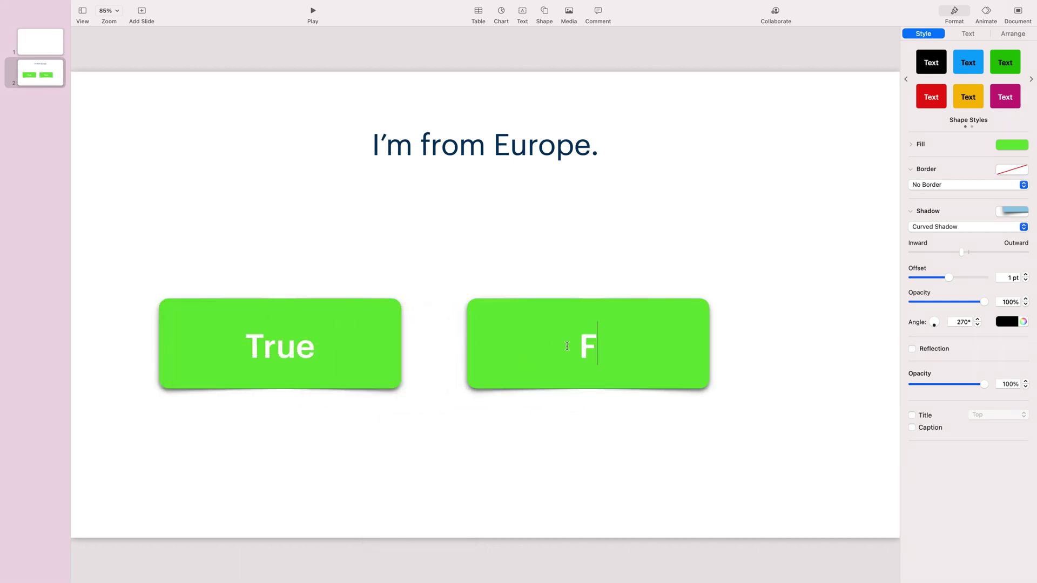
{"action": "left_click", "coordinate": [756, 305]}
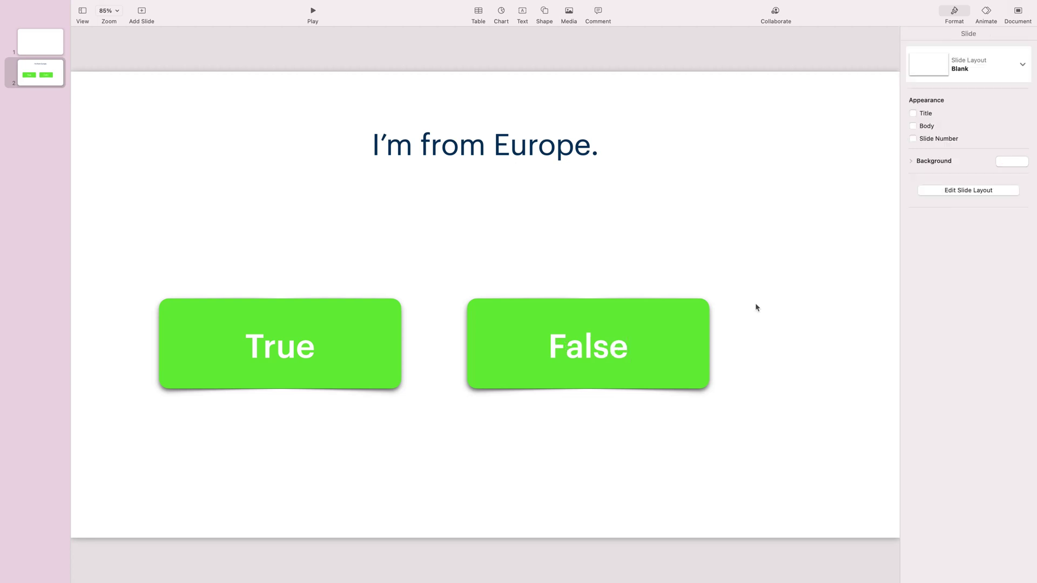
- Fill the False button red and move it further right
{"action": "left_click", "coordinate": [701, 323]}
{"action": "left_click", "coordinate": [1007, 144]}
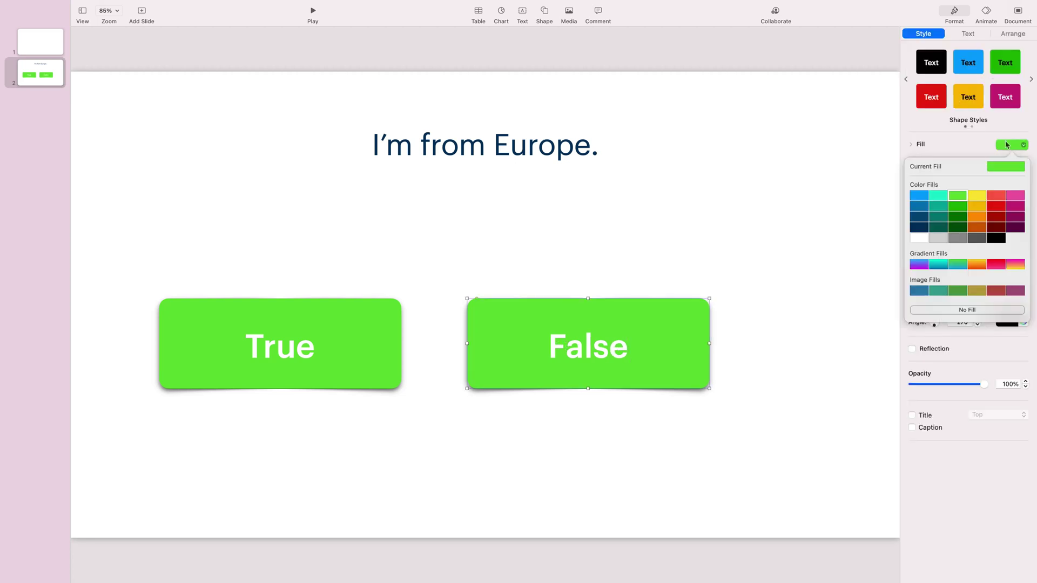
{"action": "left_click", "coordinate": [997, 210]}
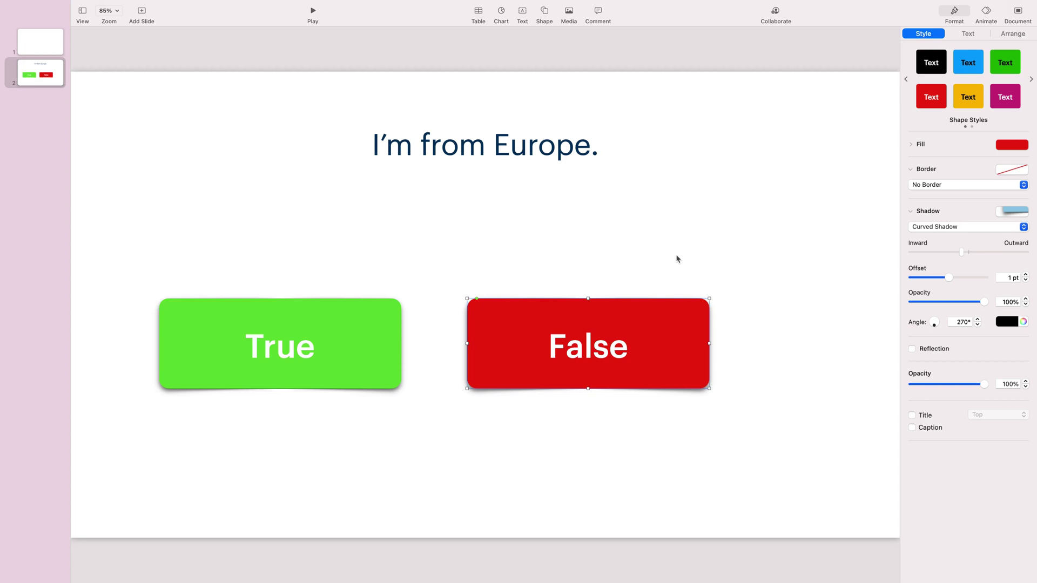
{"action": "left_click_drag", "start_coordinate": [499, 341], "coordinate": [559, 350]}
- Widen the title text box and reselect the False button
{"action": "left_click", "coordinate": [389, 312], "text": "shift"}
{"action": "left_click", "coordinate": [556, 158]}
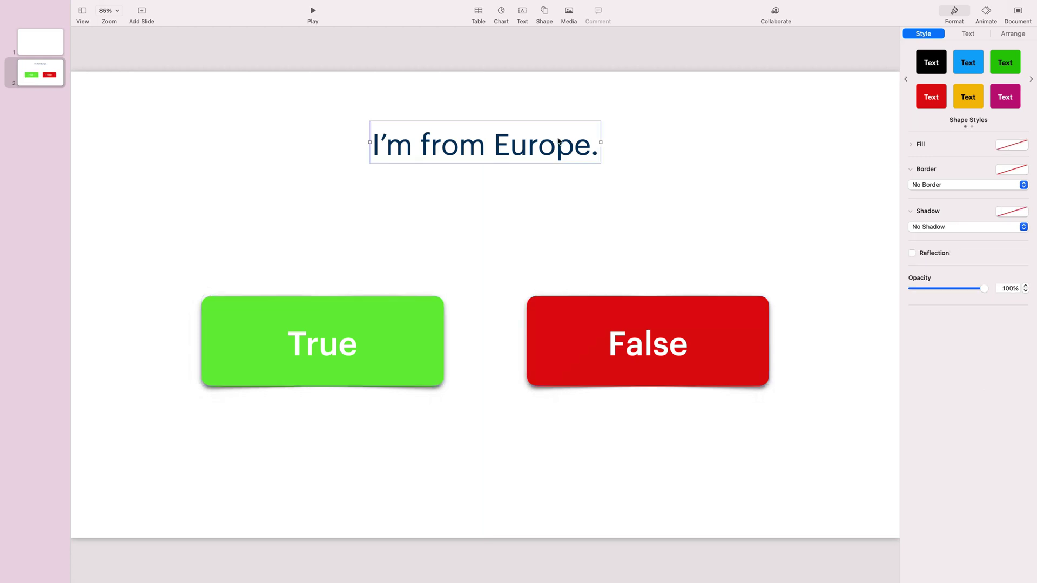
{"action": "left_click_drag", "start_coordinate": [601, 142], "coordinate": [627, 208]}
{"action": "left_click", "coordinate": [741, 246]}
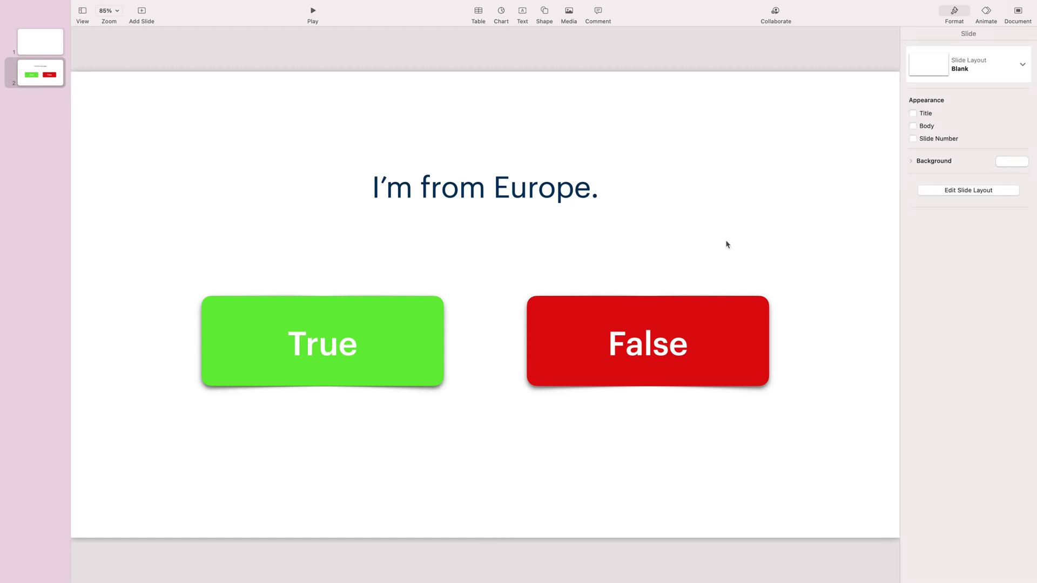
{"action": "left_click", "coordinate": [616, 316]}
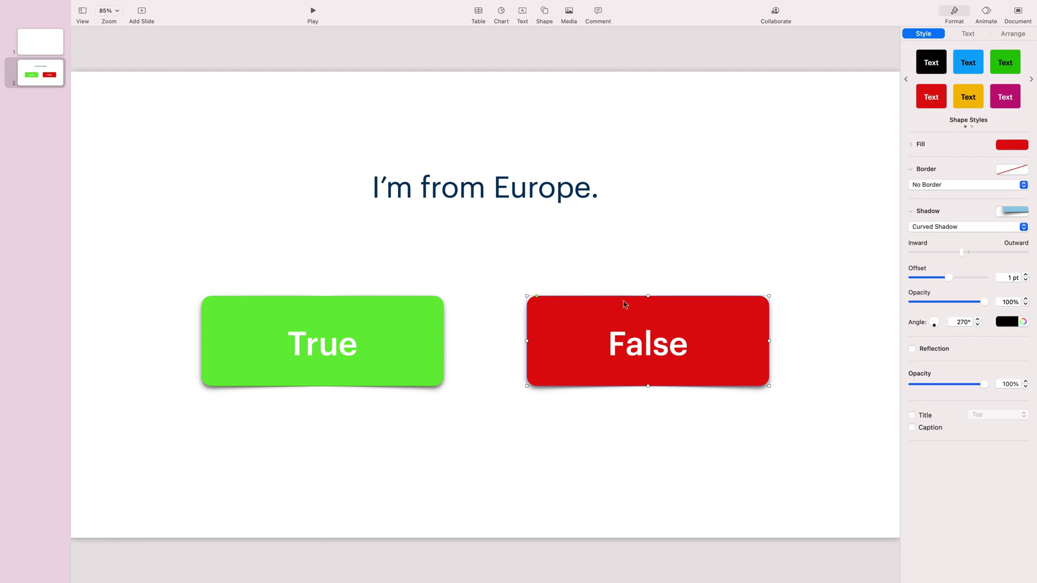
{"action": "left_click", "coordinate": [986, 15]}
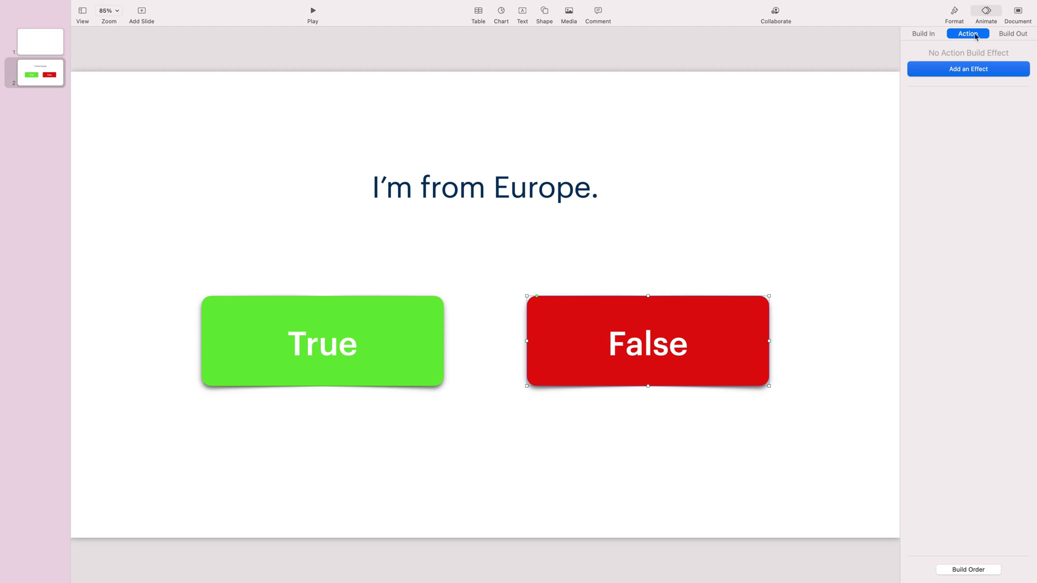
- Give the False button a Crumble build-out effect after previewing it
{"action": "left_click", "coordinate": [1009, 35]}
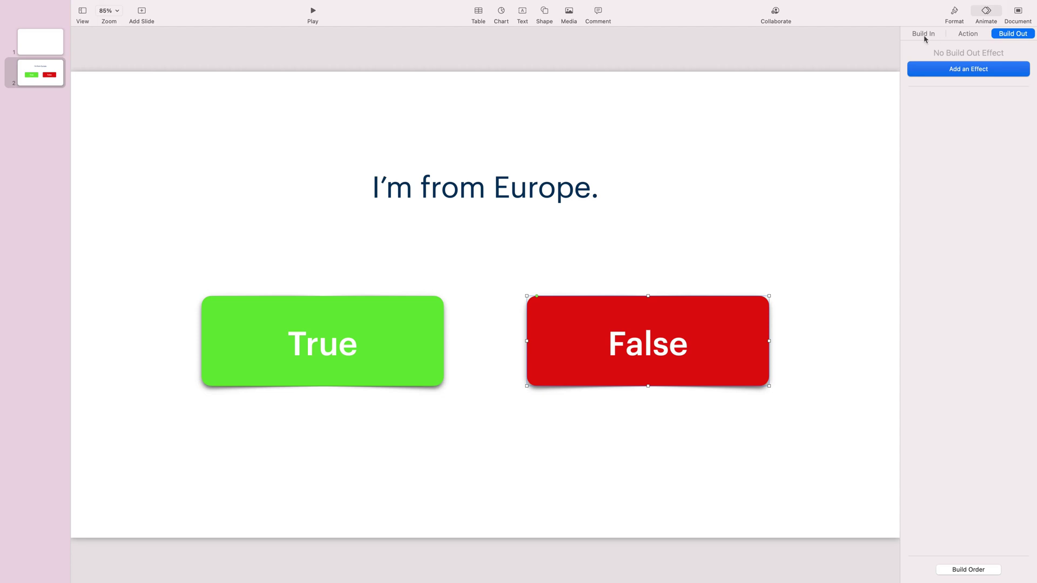
{"action": "left_click", "coordinate": [924, 34]}
{"action": "left_click", "coordinate": [968, 35]}
{"action": "left_click", "coordinate": [1011, 35]}
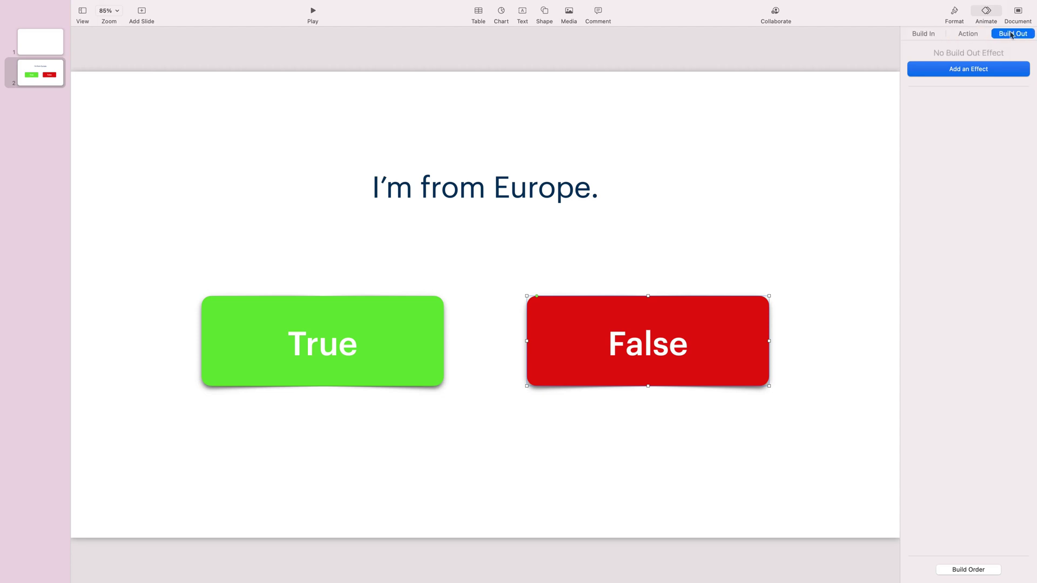
{"action": "left_click", "coordinate": [966, 73]}
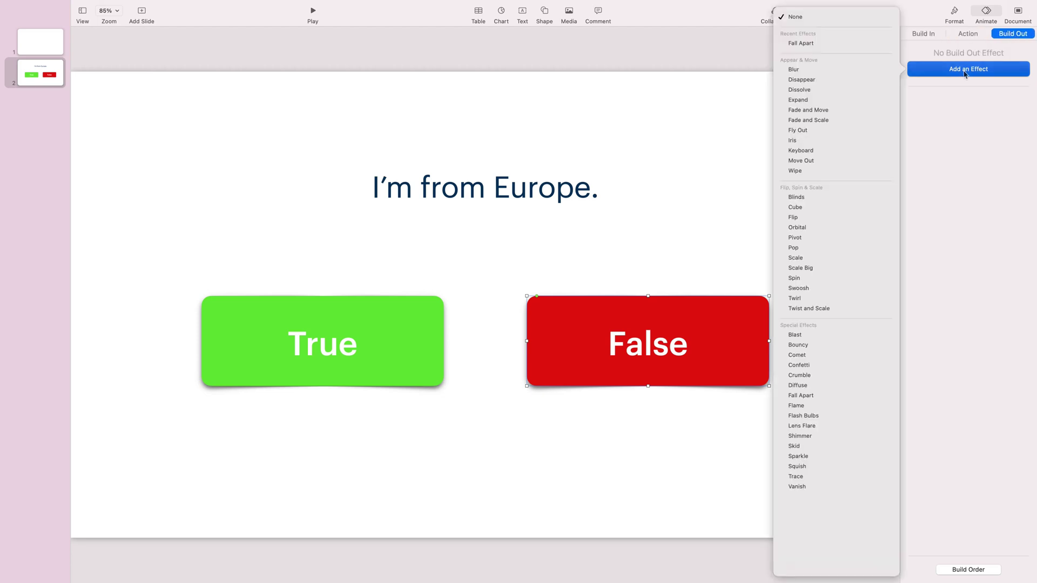
{"action": "left_click", "coordinate": [882, 375]}
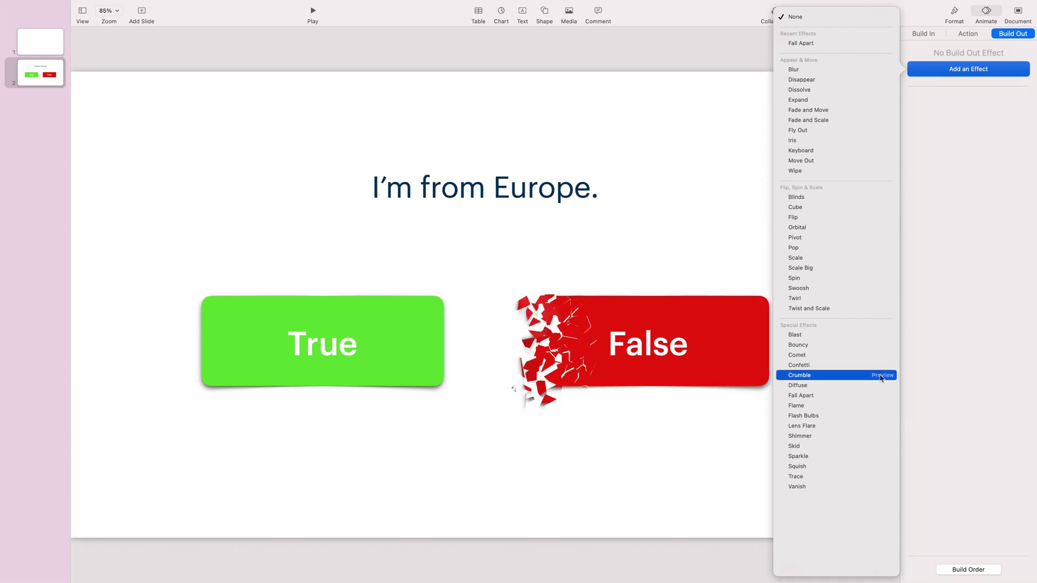
{"action": "left_click", "coordinate": [848, 376]}
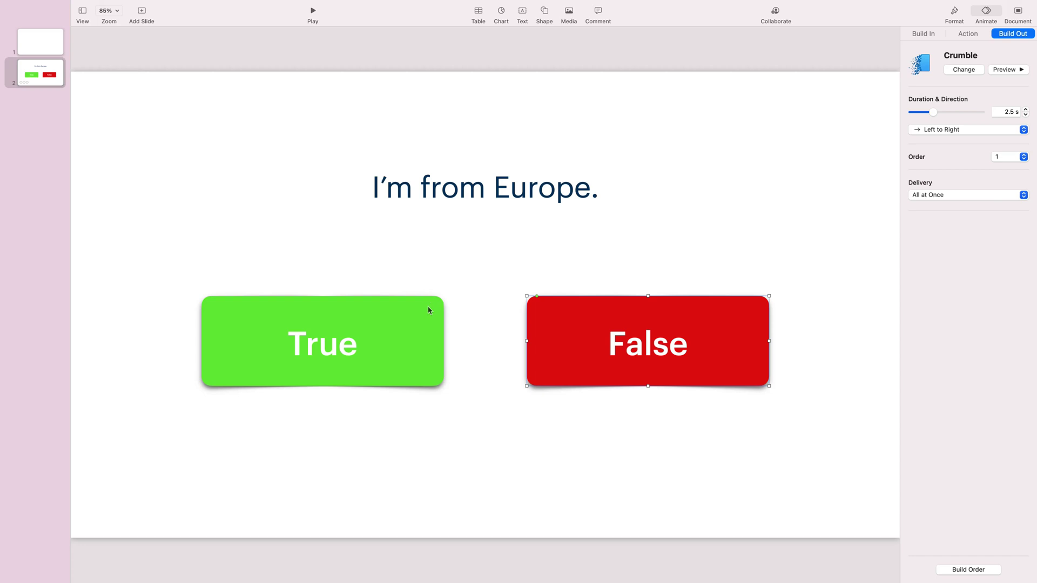
{"action": "left_click", "coordinate": [394, 324]}
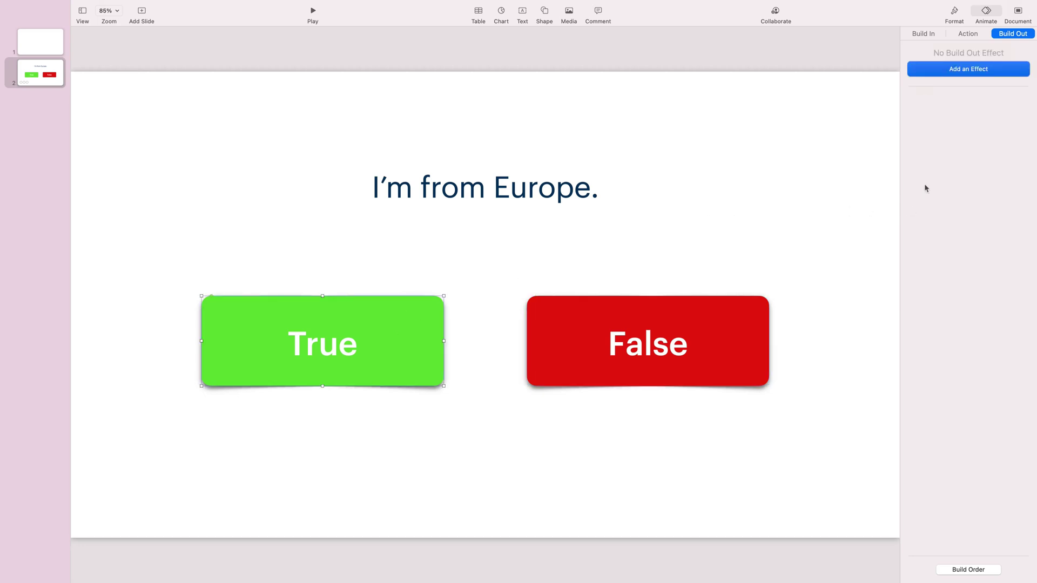
- Add a Move action to True ending nearer the centre, ordered second after False
{"action": "left_click", "coordinate": [968, 34]}
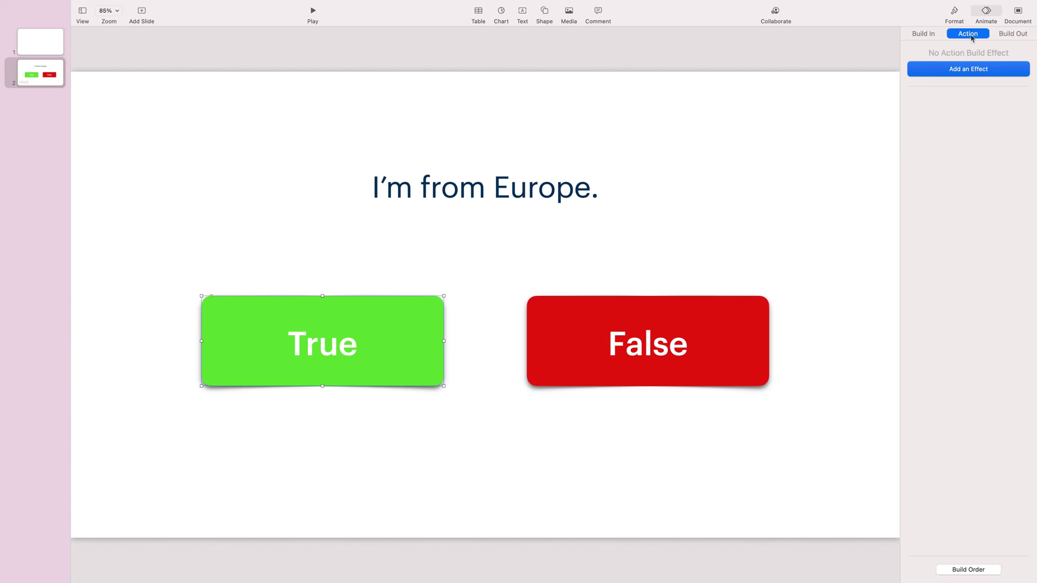
{"action": "left_click", "coordinate": [971, 71]}
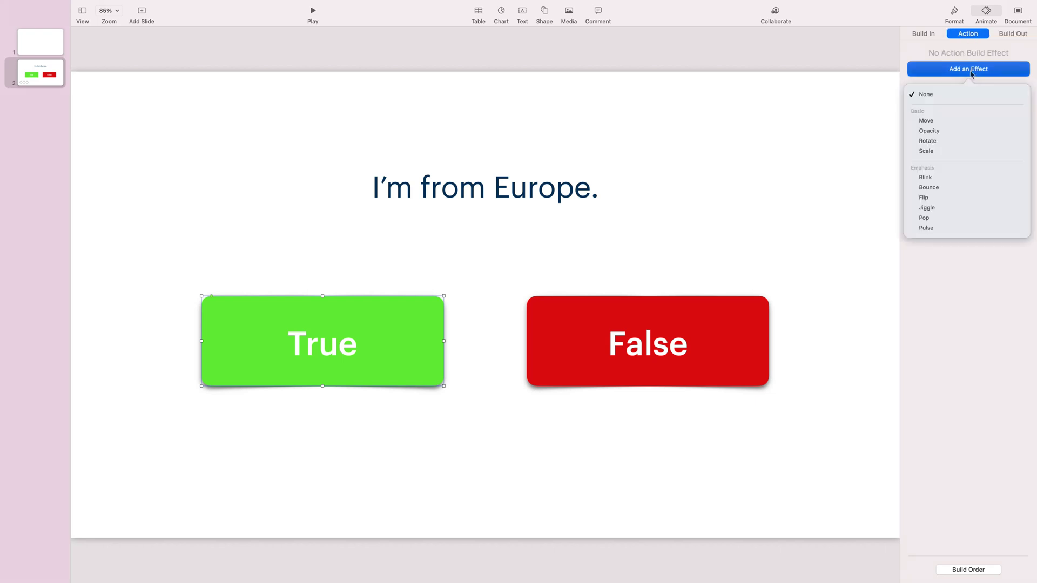
{"action": "left_click", "coordinate": [966, 122]}
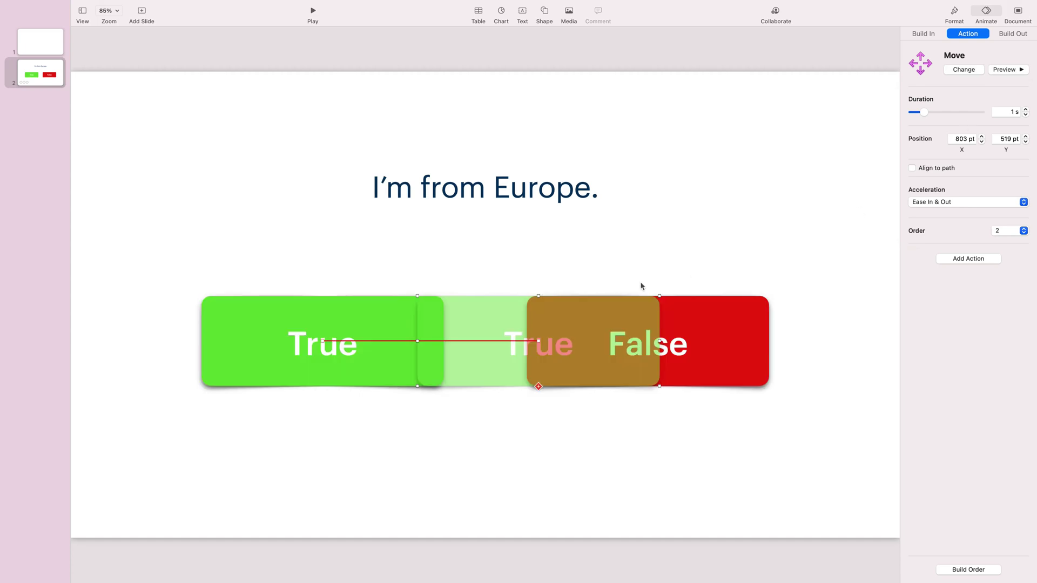
{"action": "left_click_drag", "start_coordinate": [541, 346], "coordinate": [500, 344]}
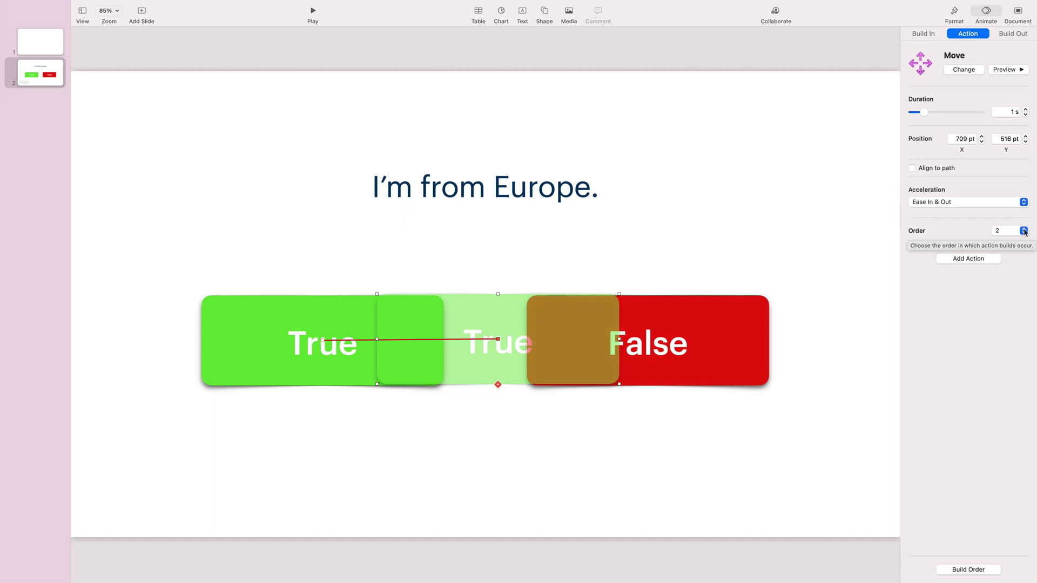
{"action": "left_click", "coordinate": [1023, 231]}
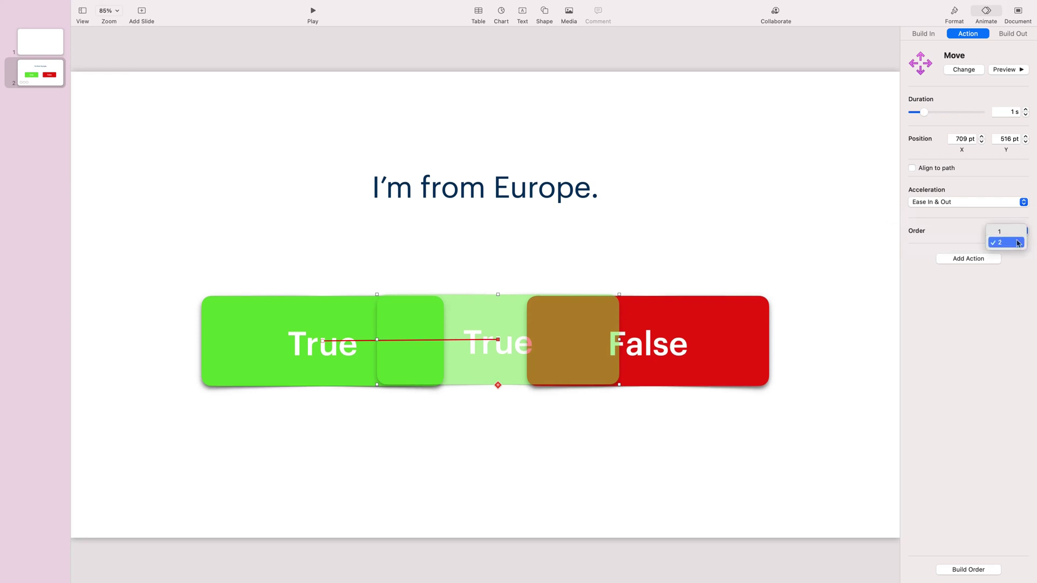
{"action": "left_click", "coordinate": [1000, 243]}
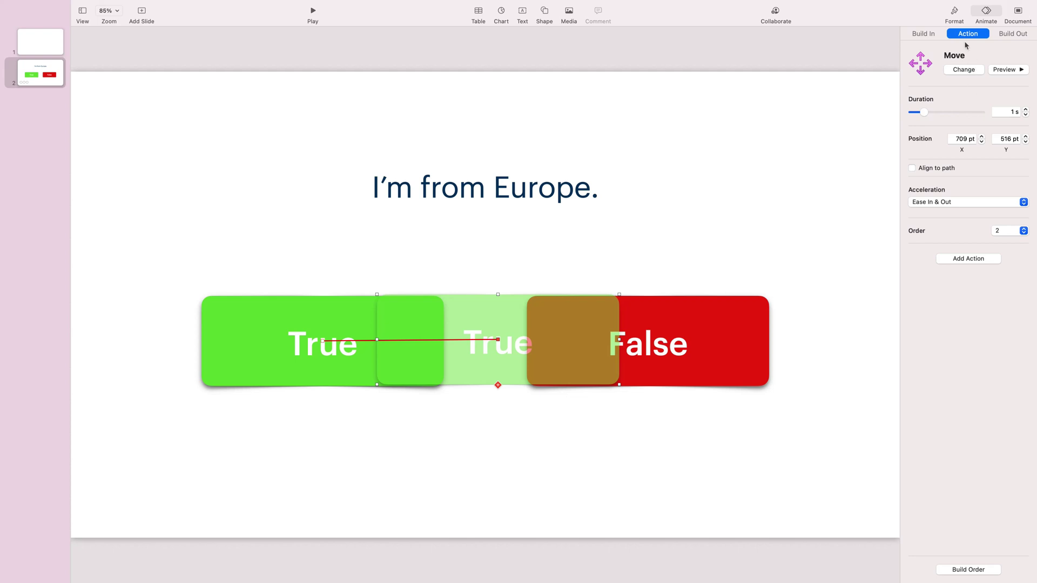
- Deselect the buttons and start the quiz presentation with Play
{"action": "left_click", "coordinate": [708, 206]}
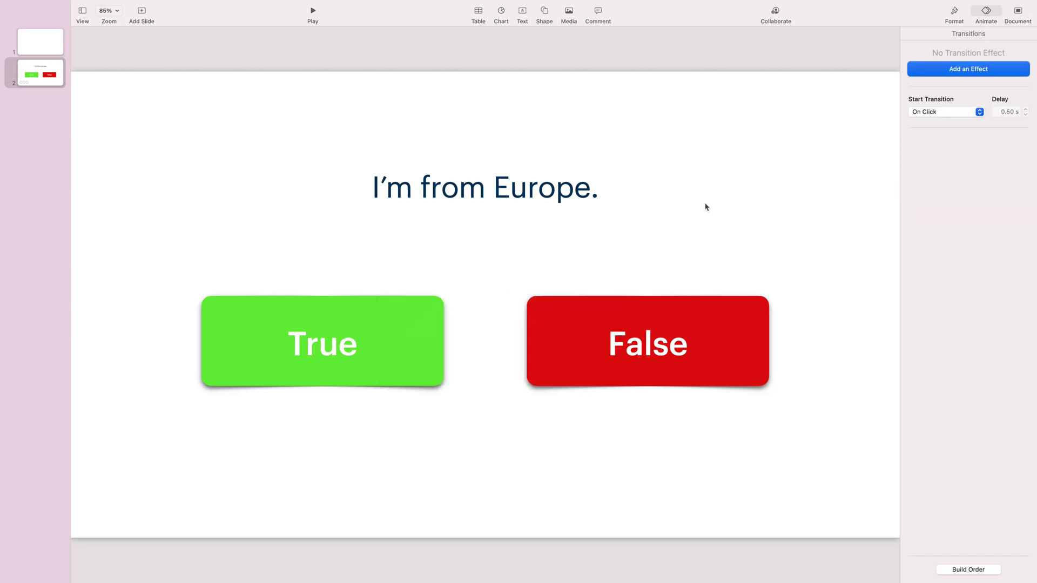
{"action": "left_click", "coordinate": [313, 11]}
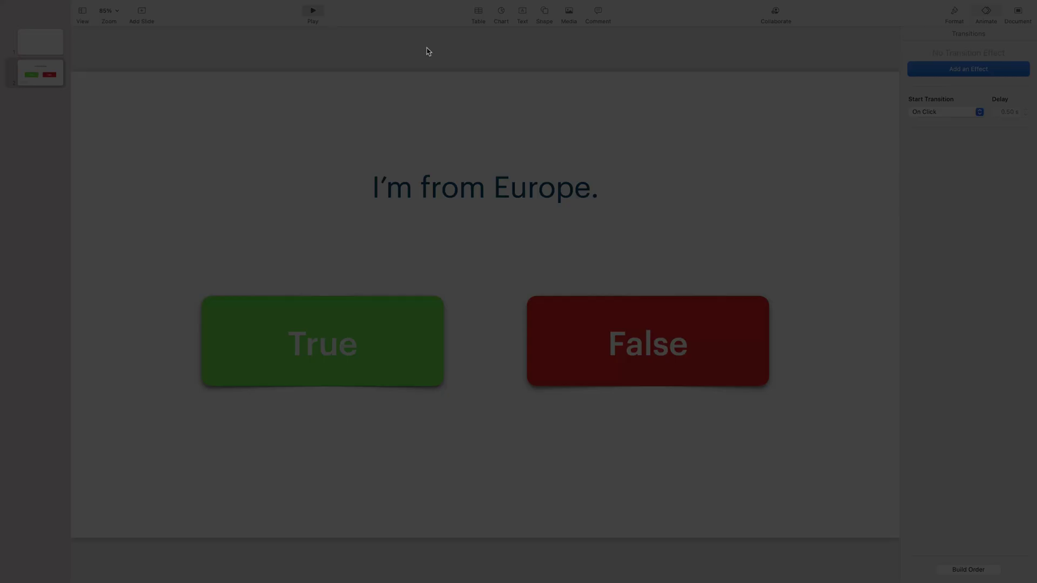